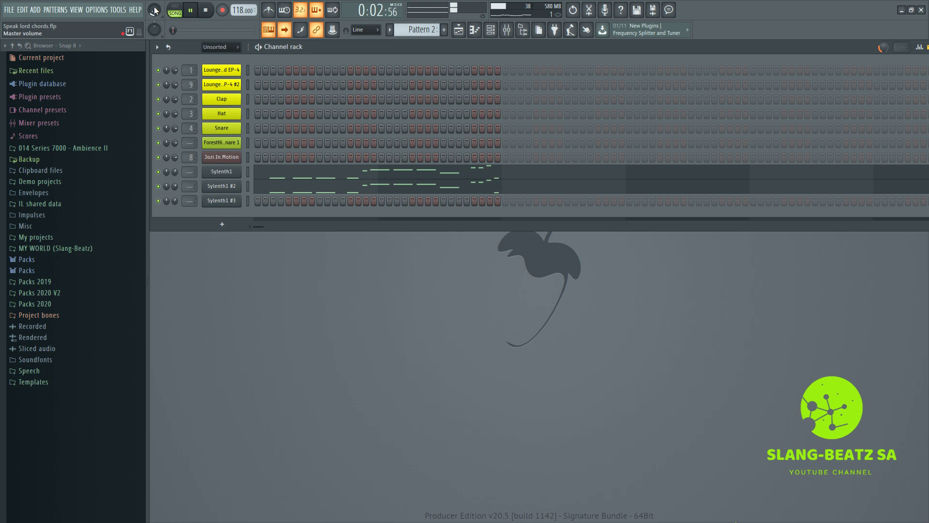
# Step: Play the song while switching to Pattern 1, and stop playback
pyautogui.rightClick(152, 7)
pyautogui.click(161, 11)
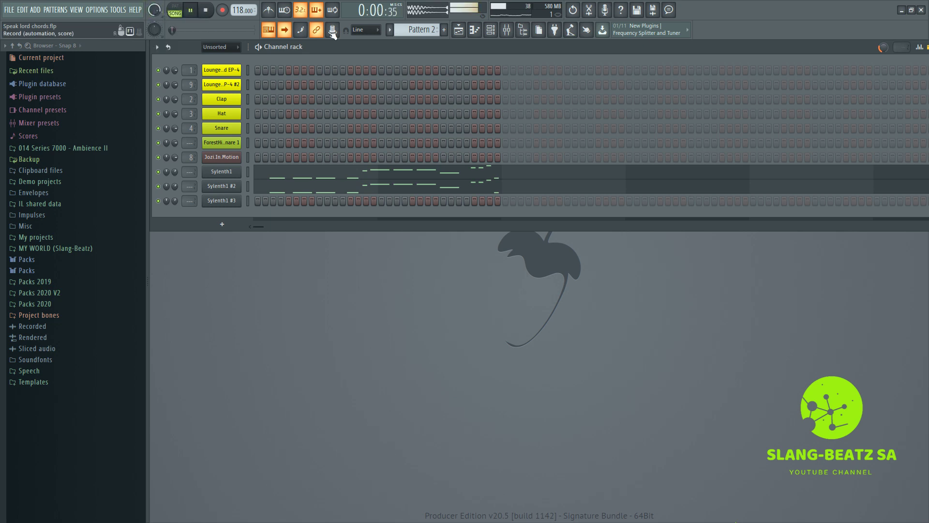
pyautogui.scroll(-1, 434, 30)
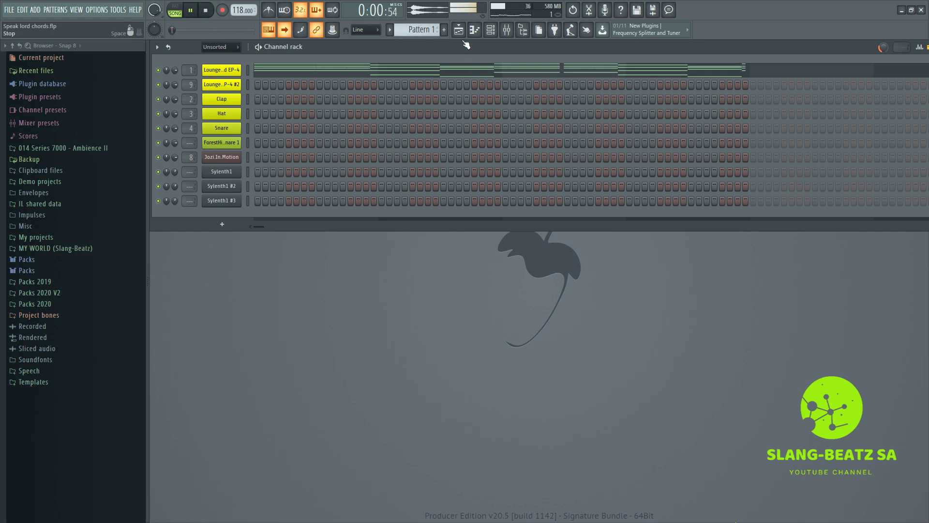
pyautogui.press('space')
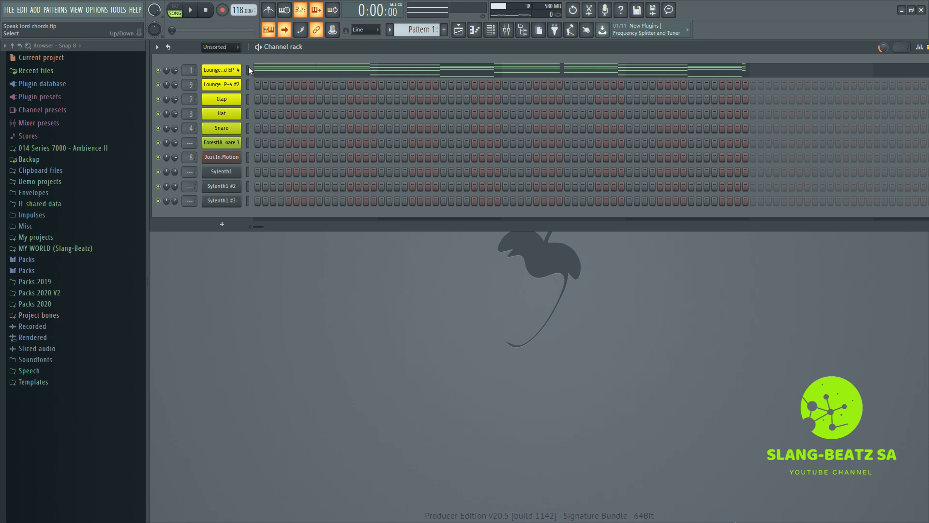
# Step: Open the playlist and look over the arrangement of the drums, Pattern 1 and Vox clips from the start
pyautogui.click(458, 30)
pyautogui.rightClick(308, 120)
pyautogui.click(305, 66)
pyautogui.scroll(3, 309, 59)
pyautogui.scroll(1, 327, 58)
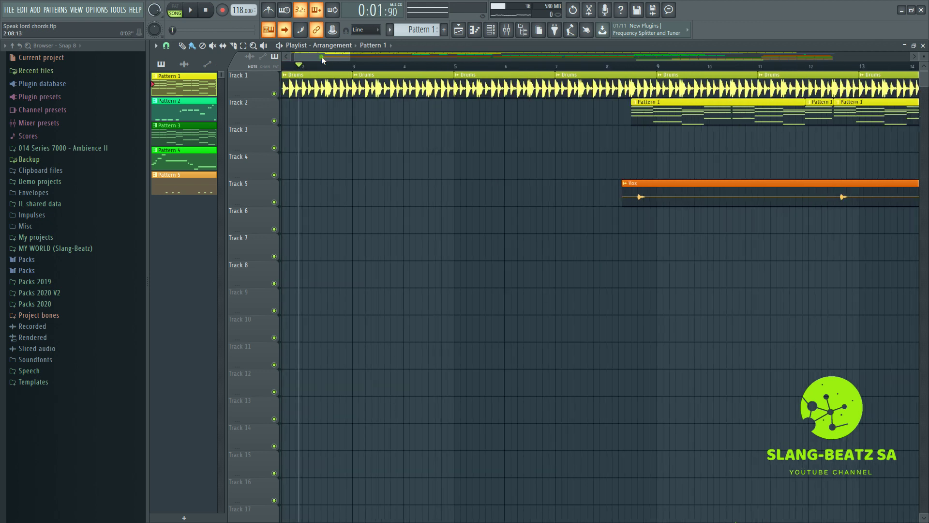
pyautogui.scroll(1, 339, 70)
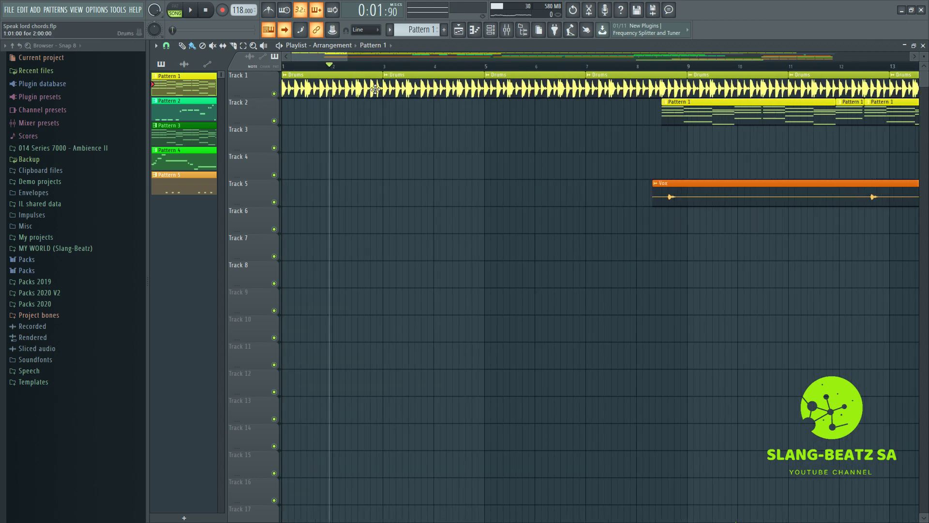
pyautogui.scroll(-2, 346, 68)
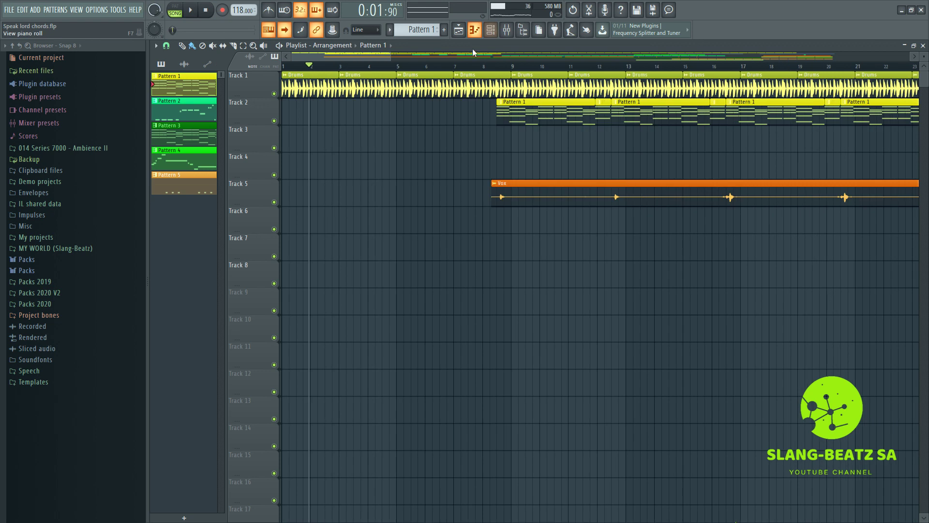
# Step: View the Lounge Lizard EP-4 instrument's settings and open its Pattern 1 notes in the piano roll
pyautogui.click(497, 38)
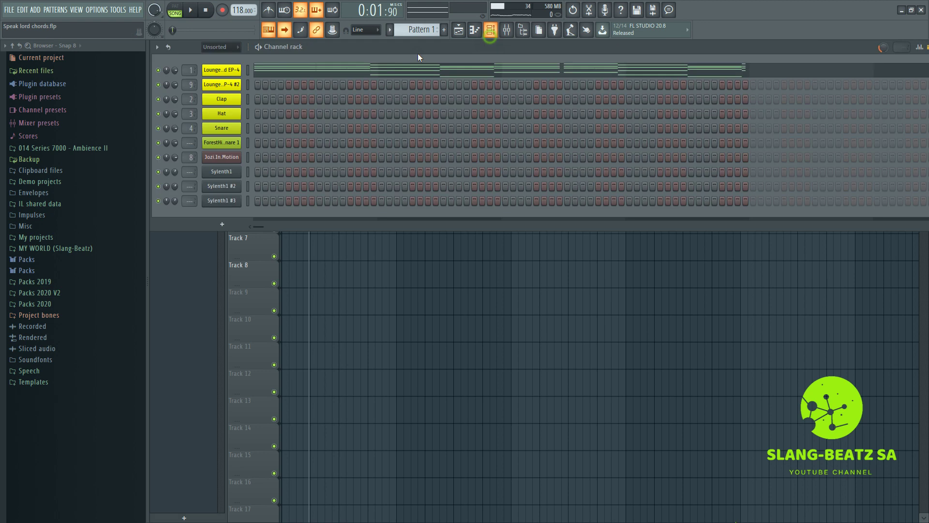
pyautogui.click(212, 74)
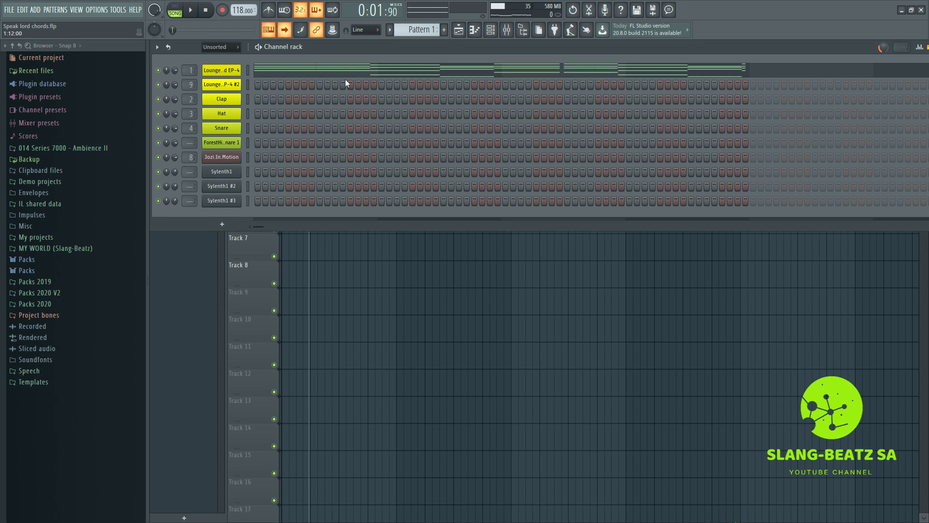
pyautogui.moveTo(356, 117); pyautogui.dragTo(416, 129)
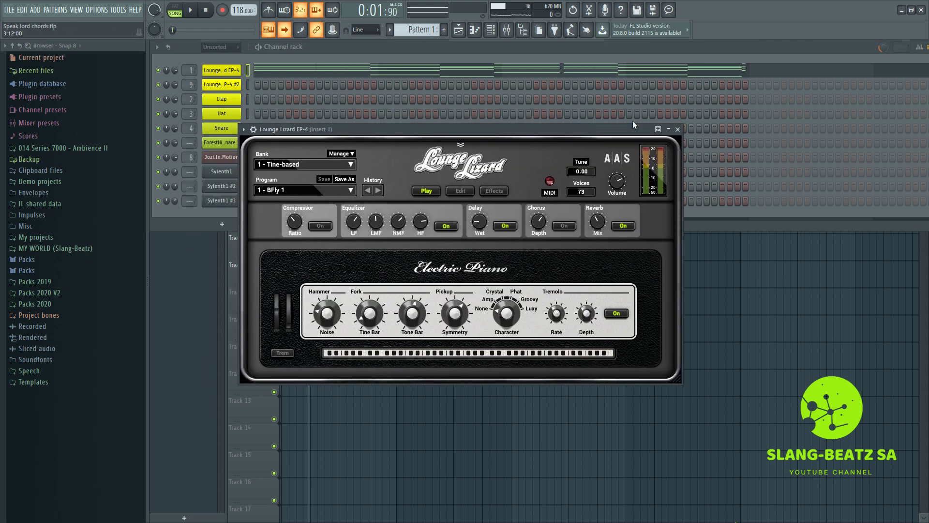
pyautogui.click(676, 131)
pyautogui.click(392, 70)
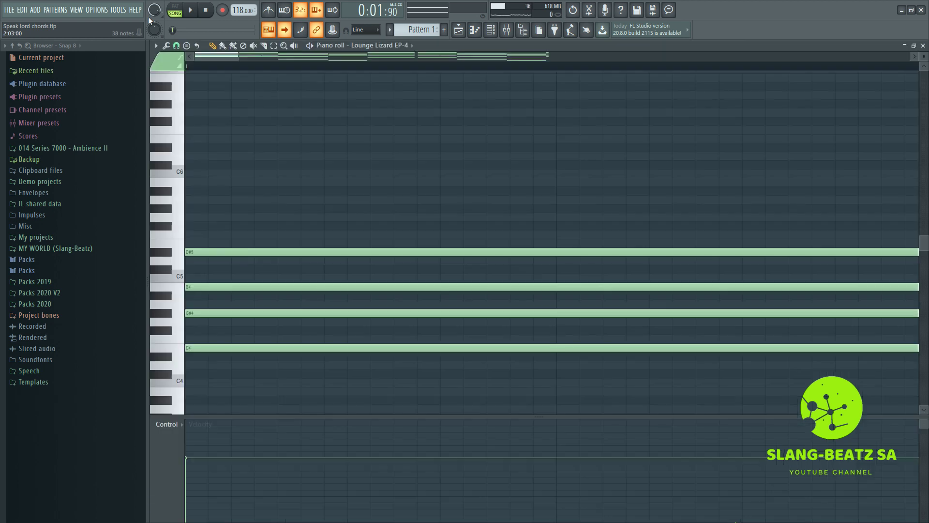
# Step: Set playback to pattern mode and listen to the Pattern 1 chords, ending with playback stopped and the channel rack shown
pyautogui.click(176, 12)
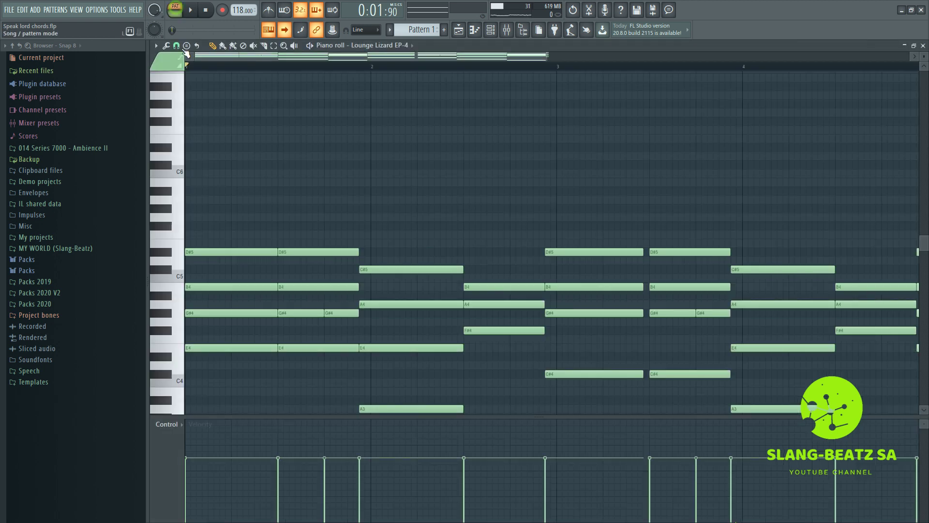
pyautogui.click(191, 10)
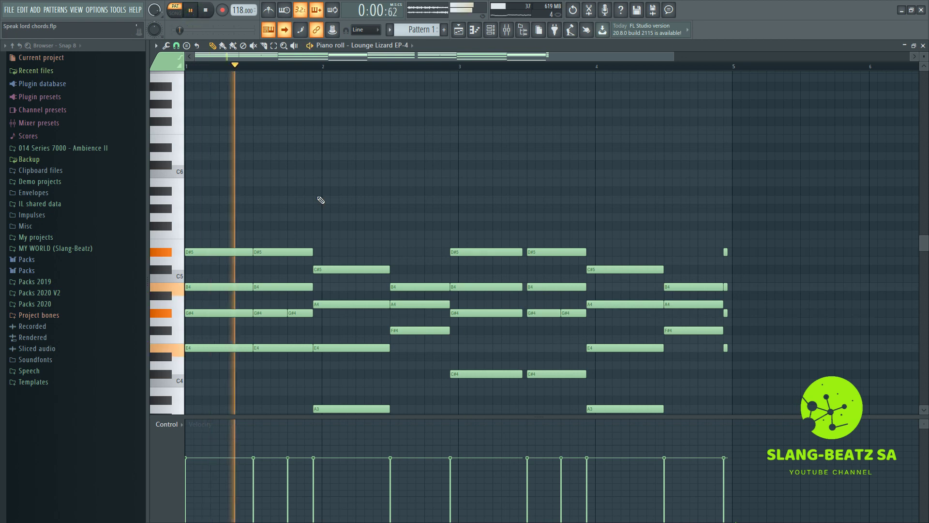
pyautogui.scroll(-2, 315, 198)
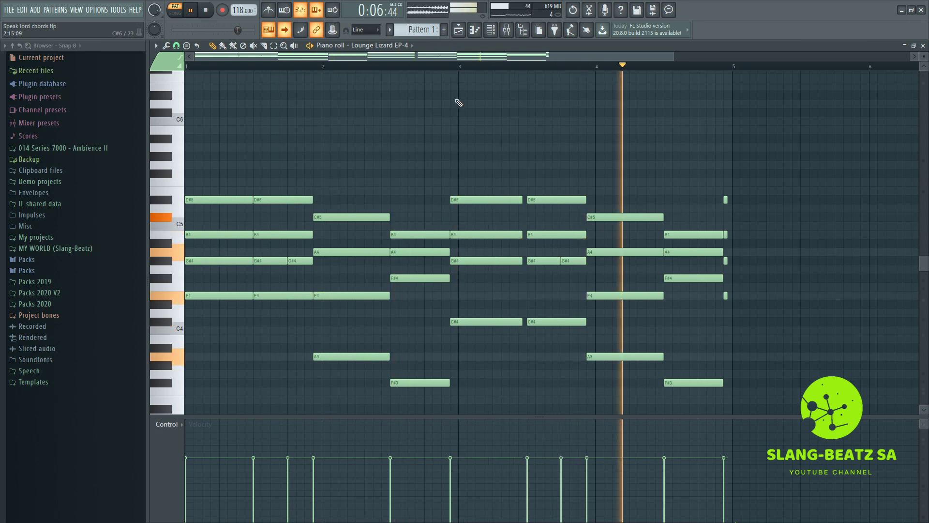
pyautogui.click(490, 30)
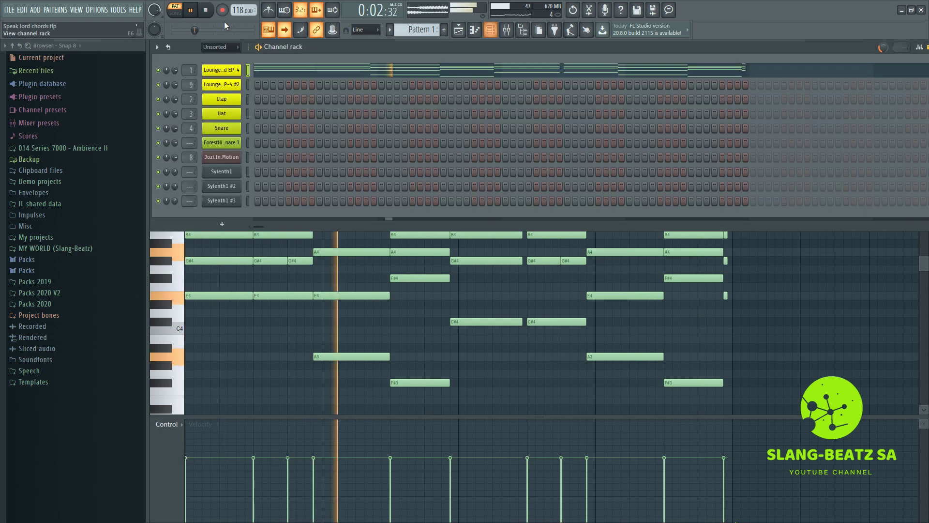
pyautogui.click(206, 11)
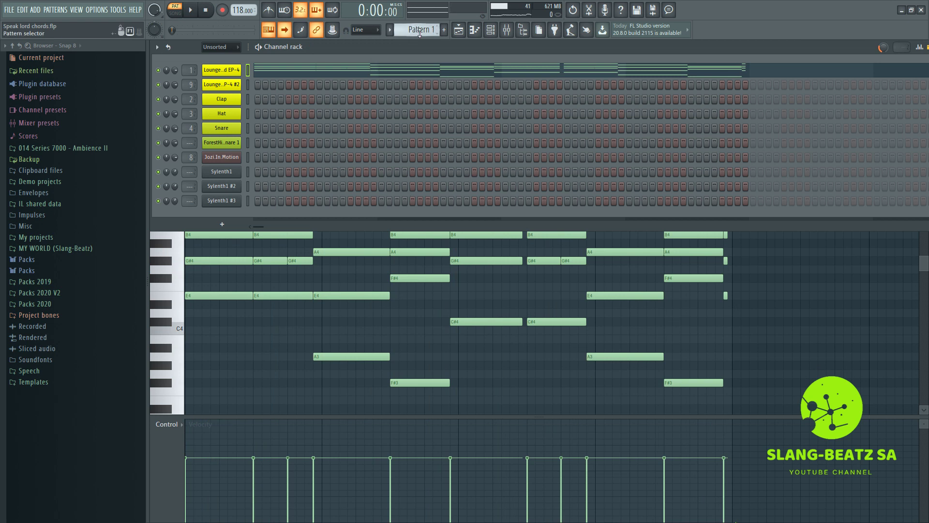
# Step: Switch to Pattern 2 and look at the preset loaded in the Sylenth1 channel
pyautogui.scroll(-1, 419, 33)
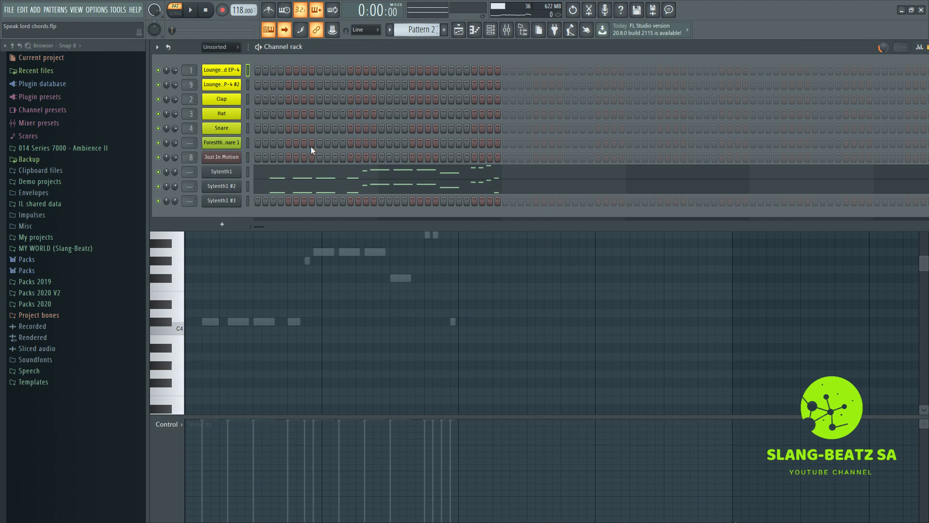
pyautogui.click(228, 176)
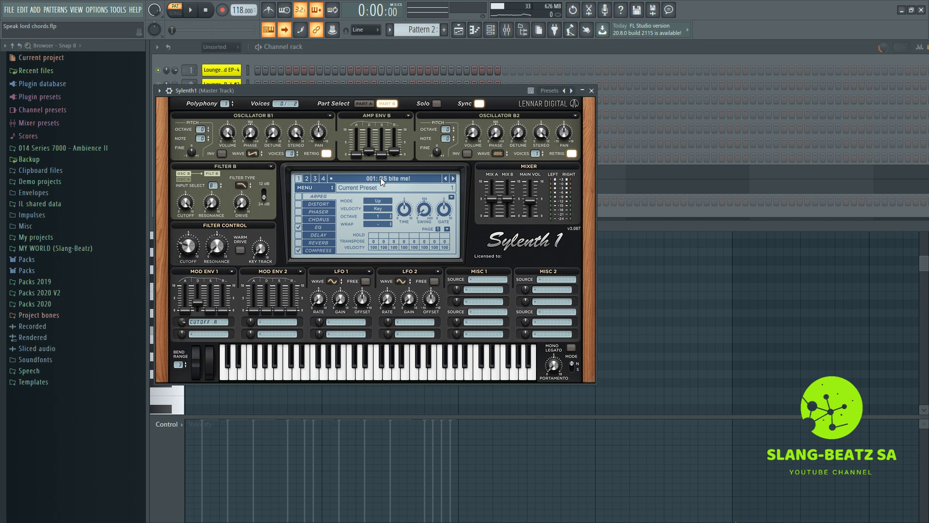
pyautogui.click(591, 91)
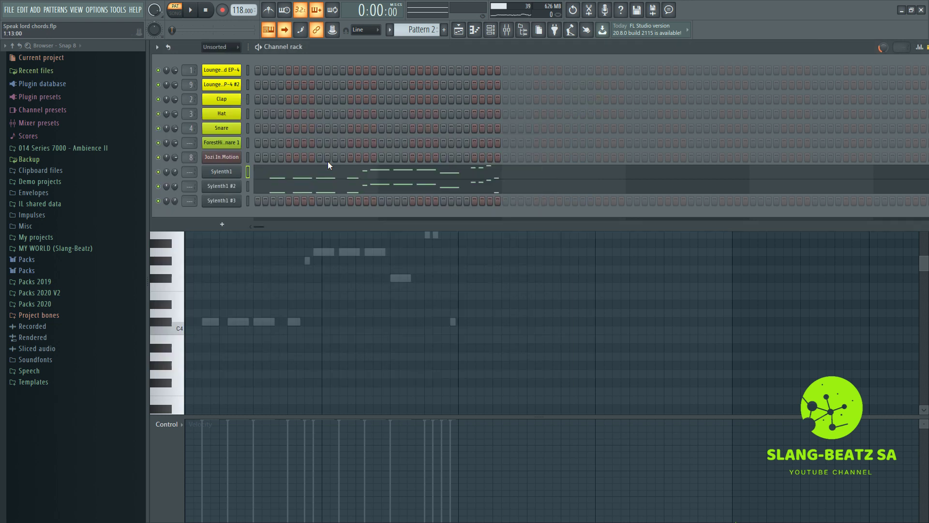
# Step: Solo the Sylenth1 channel and play Pattern 2 while examining its notes in the piano roll, ending back at the channel rack
pyautogui.rightClick(158, 173)
pyautogui.click(170, 178)
pyautogui.click(192, 10)
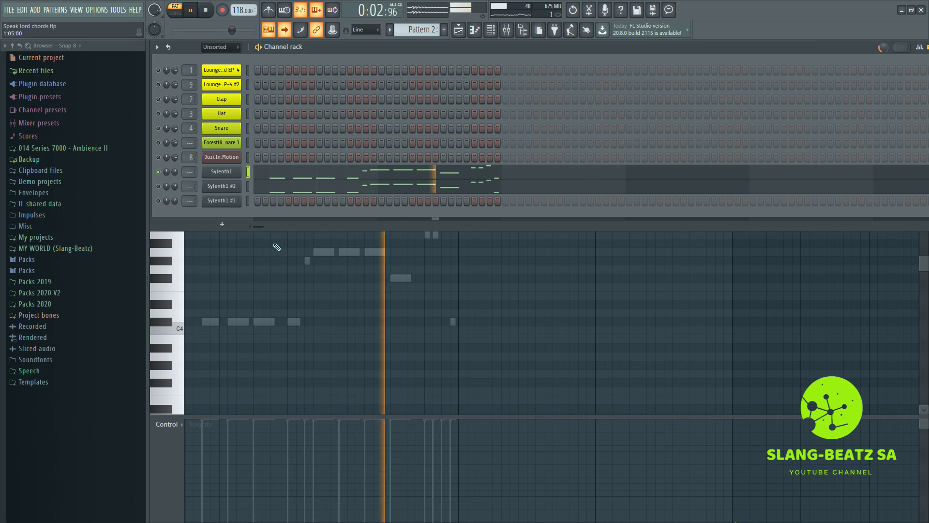
pyautogui.click(263, 266)
pyautogui.scroll(4, 308, 184)
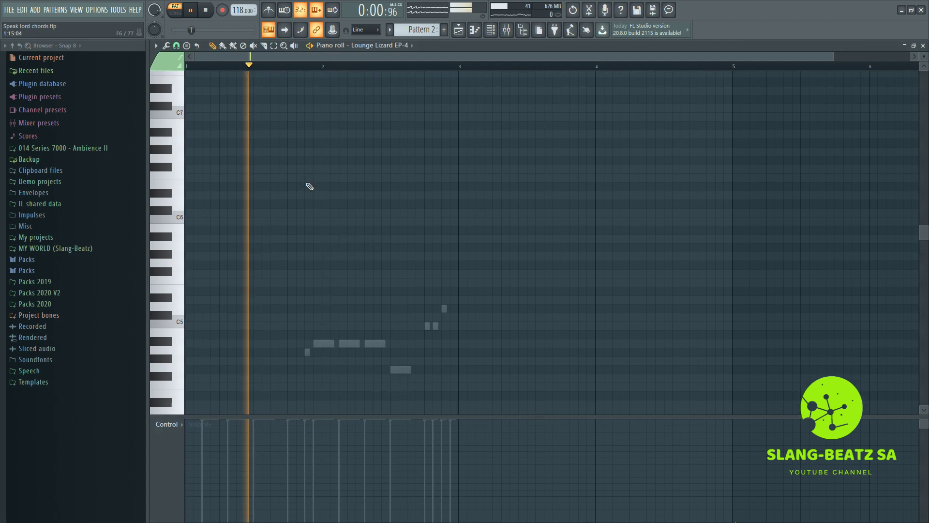
pyautogui.scroll(-5, 308, 184)
pyautogui.click(379, 226)
pyautogui.rightClick(378, 227)
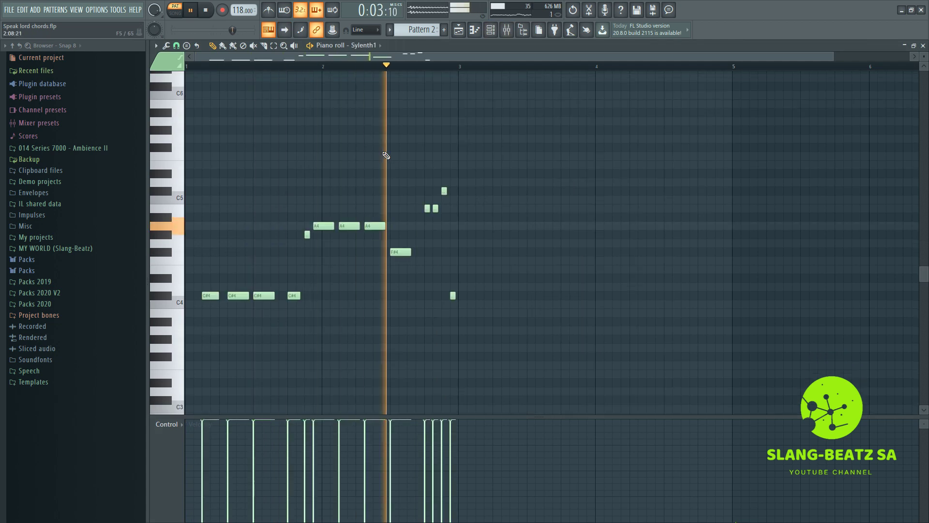
pyautogui.click(490, 30)
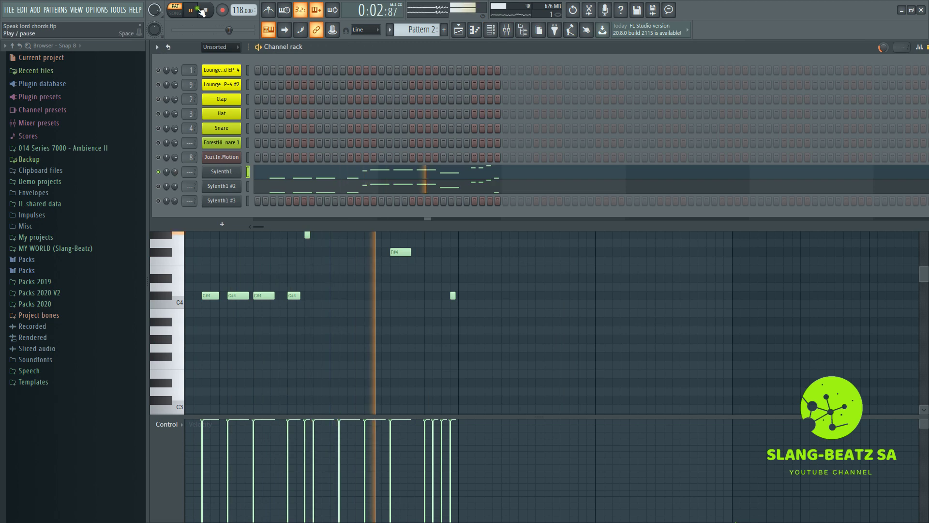
pyautogui.hotkey('ctrl', 'space')
# Step: Solo the Sylenth1 #2 channel, check its loaded preset, and listen to it on its own
pyautogui.click(159, 187)
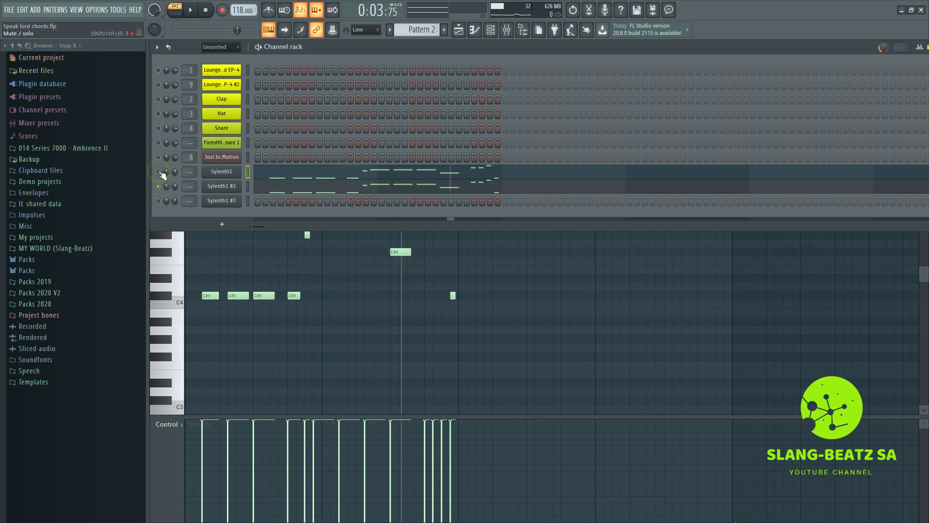
pyautogui.click(214, 186)
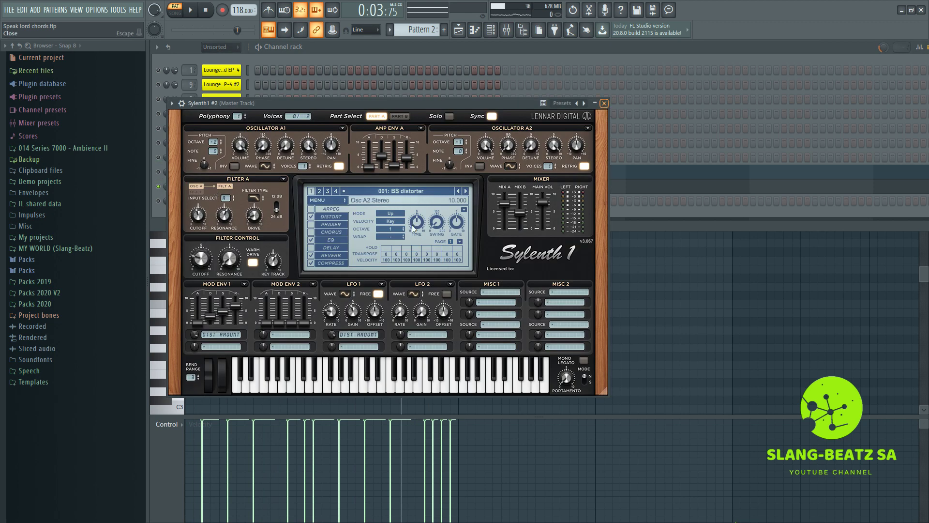
pyautogui.press('Escape')
pyautogui.click(192, 10)
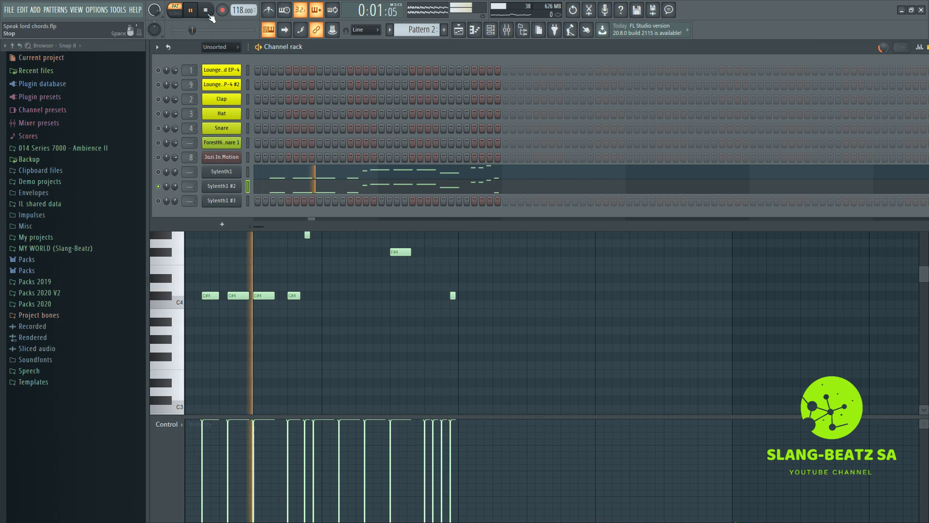
pyautogui.press('space')
# Step: Enable Sylenth1 alongside Sylenth1 #2 and listen to both together while viewing the Sylenth1 notes, and stop playback
pyautogui.click(159, 172)
pyautogui.click(188, 11)
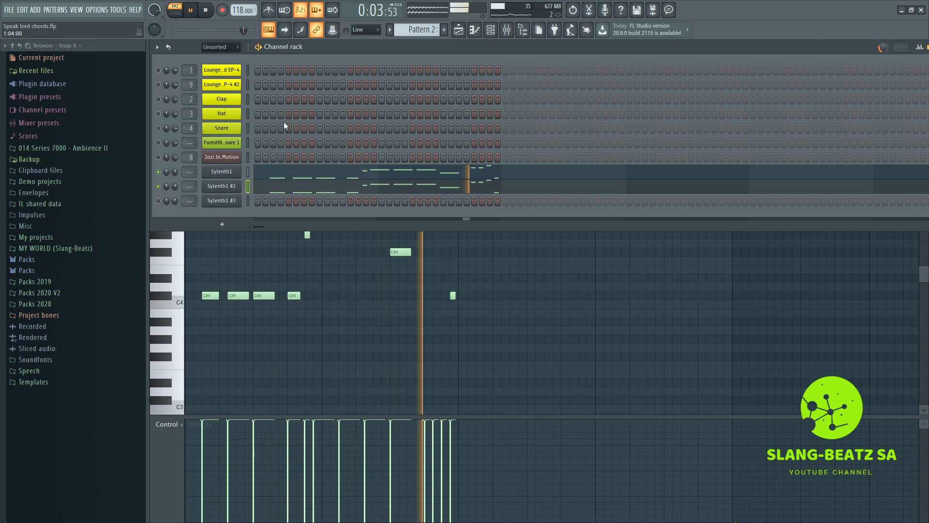
pyautogui.click(310, 273)
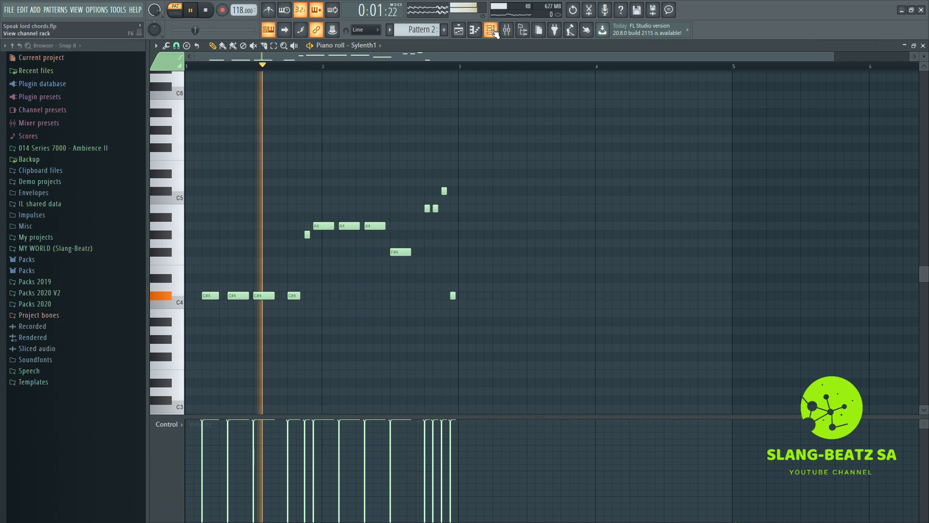
pyautogui.press('F6')
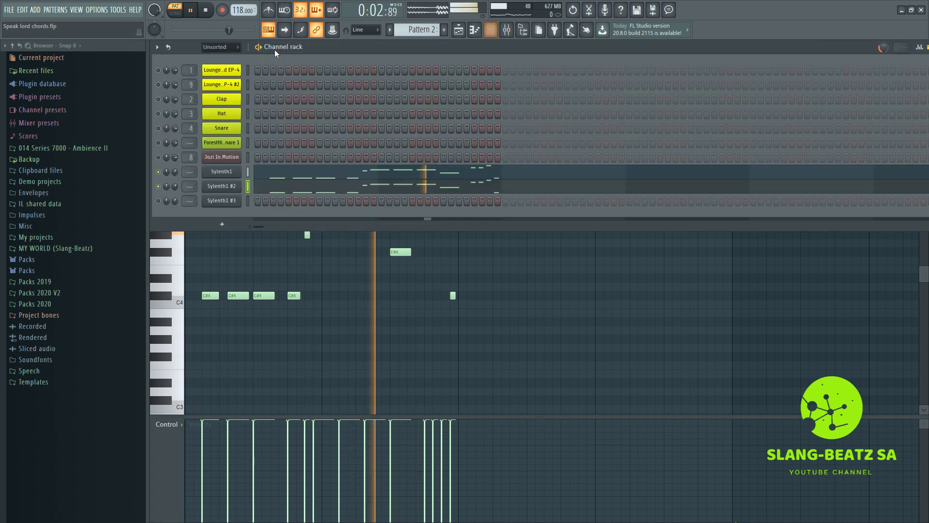
pyautogui.click(206, 12)
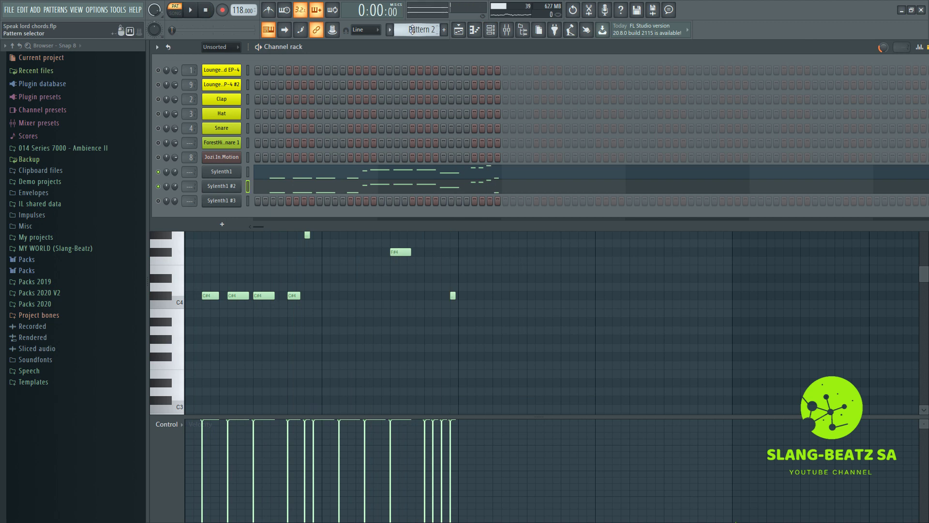
# Step: Switch to Pattern 3, enable the Jozi.In.Motion channel, and play its chords while examining them in the piano roll
pyautogui.scroll(-1, 411, 29)
pyautogui.click(157, 157)
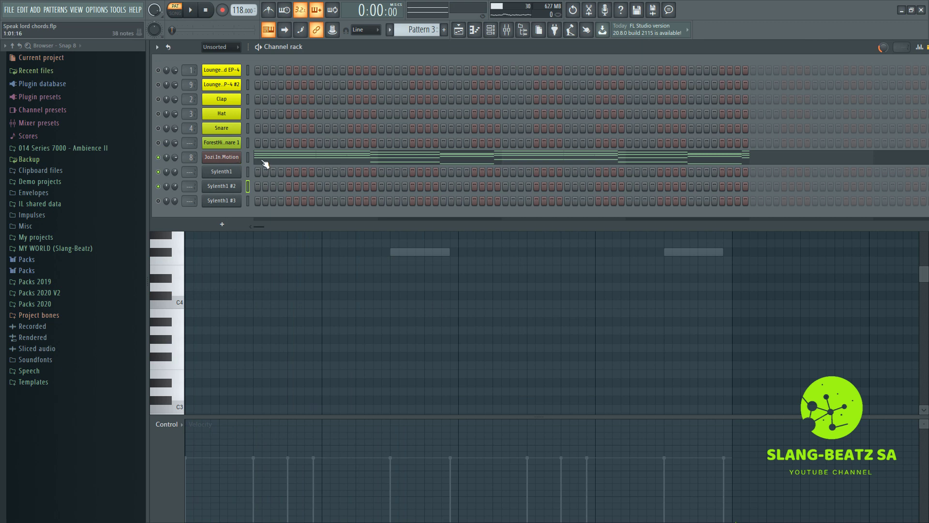
pyautogui.scroll(3, 252, 197)
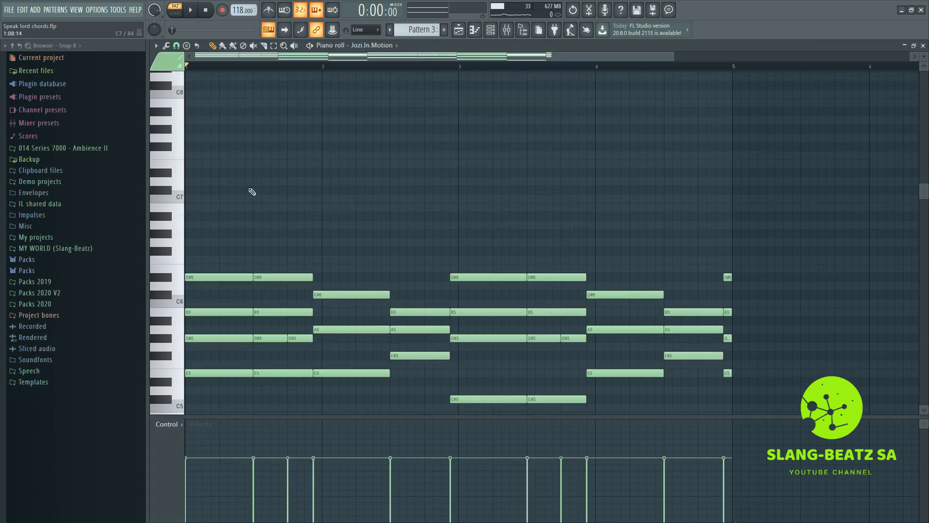
pyautogui.click(194, 14)
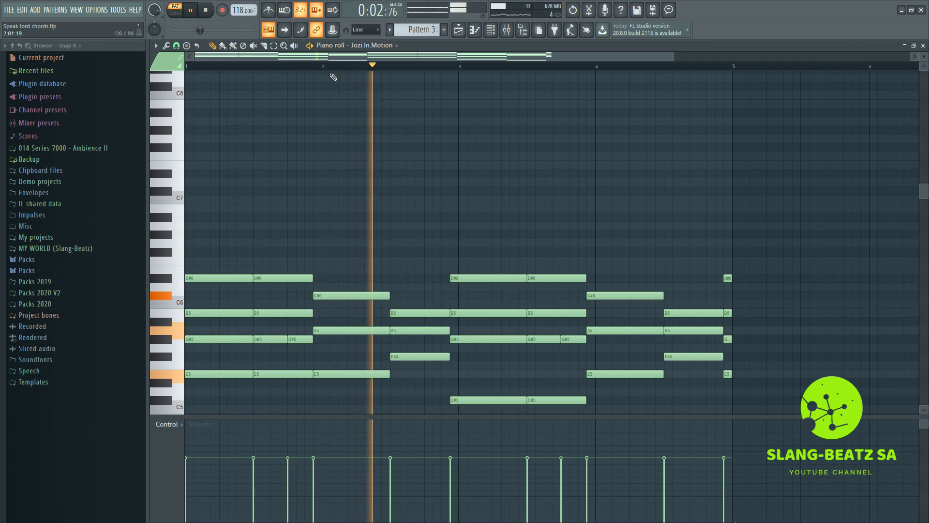
pyautogui.scroll(-2, 339, 71)
pyautogui.scroll(-1, 339, 72)
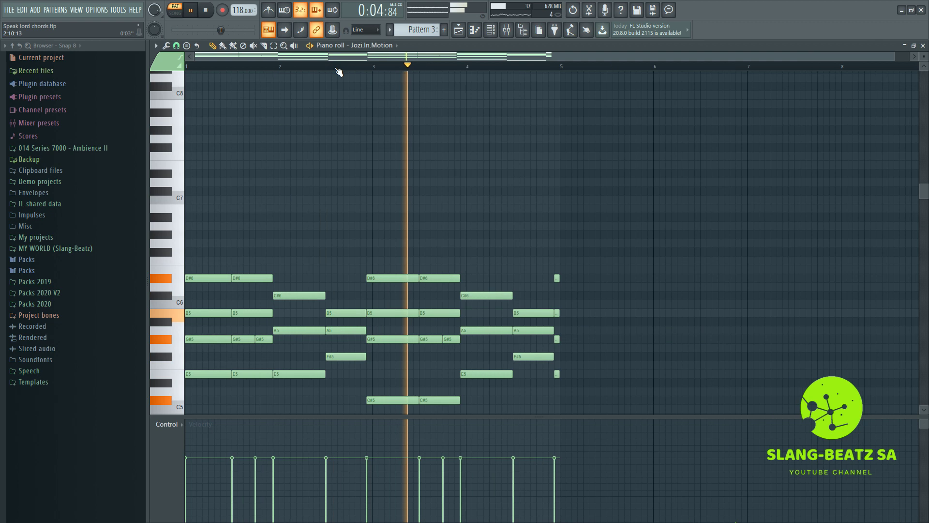
pyautogui.click(490, 30)
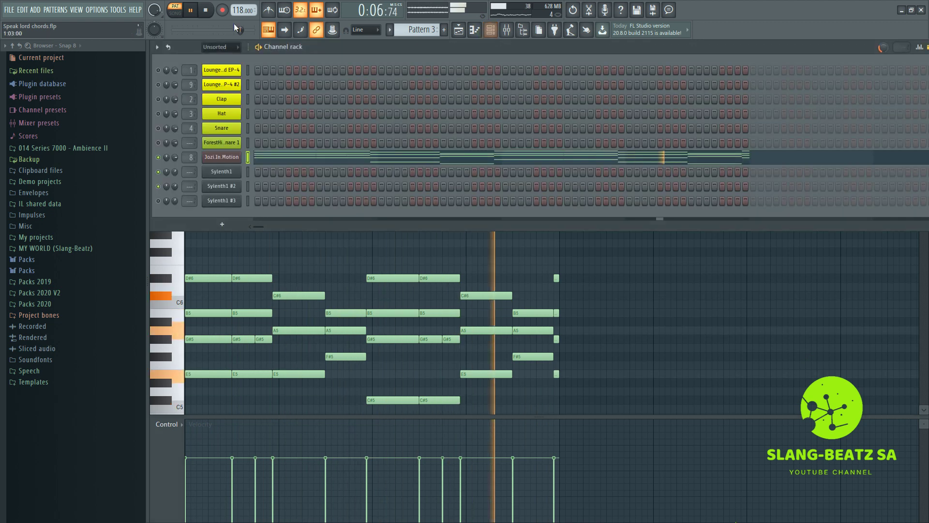
pyautogui.click(212, 12)
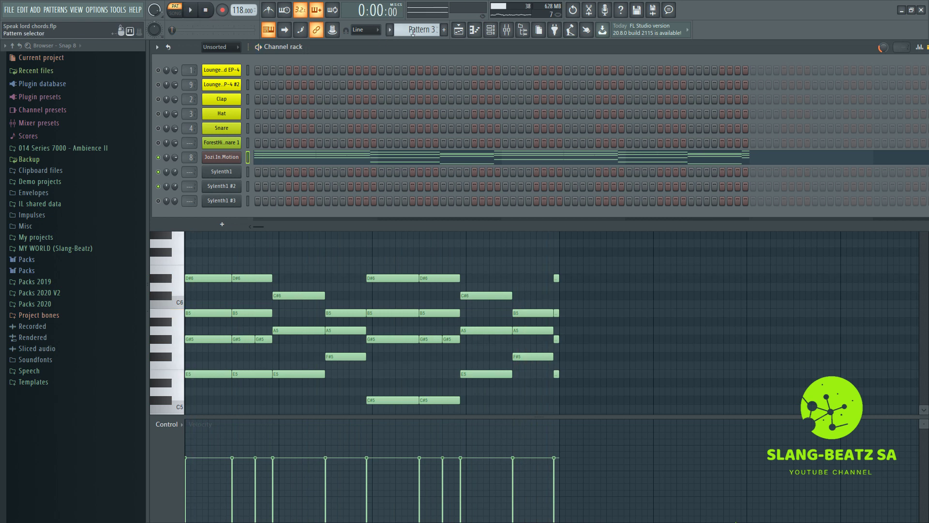
# Step: Switch to Pattern 4, enable the second Lounge Lizard channel, play its melody while examining the notes in the piano roll, and stop playback
pyautogui.scroll(-1, 413, 31)
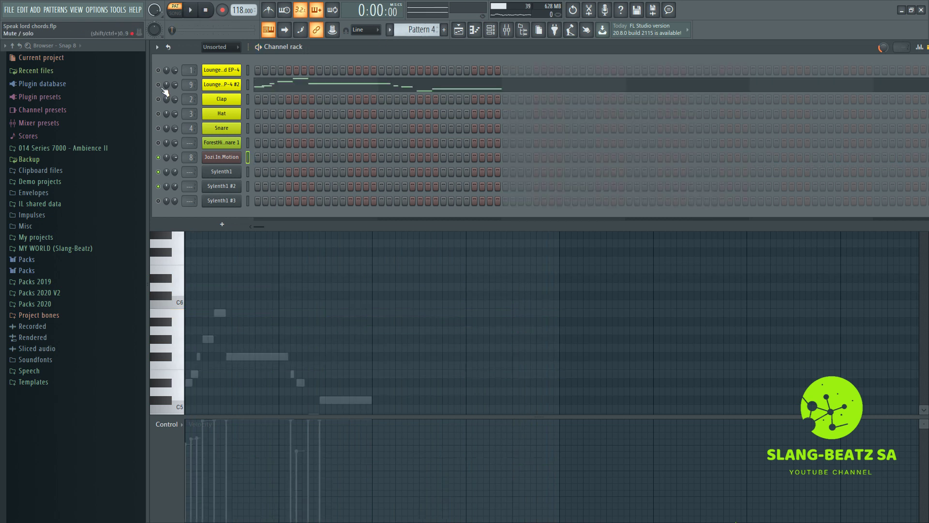
pyautogui.click(190, 10)
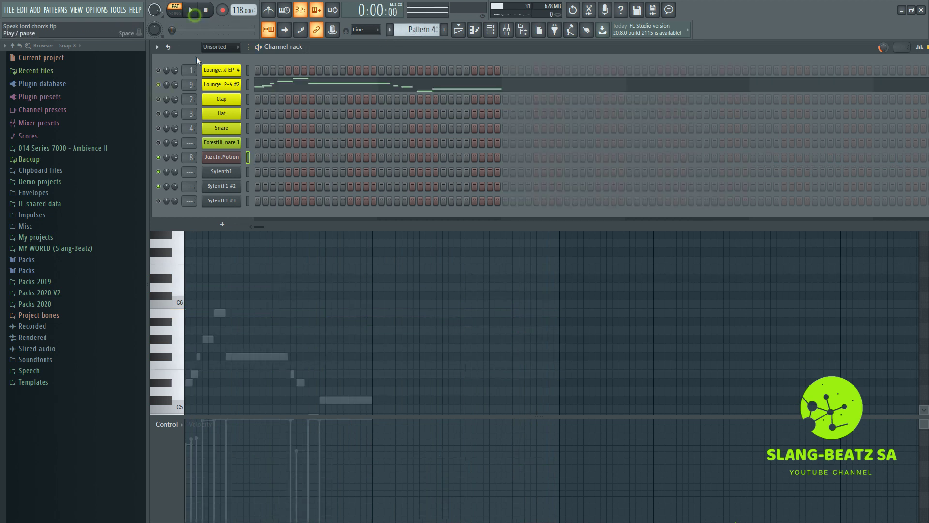
pyautogui.click(265, 85)
pyautogui.scroll(-3, 261, 152)
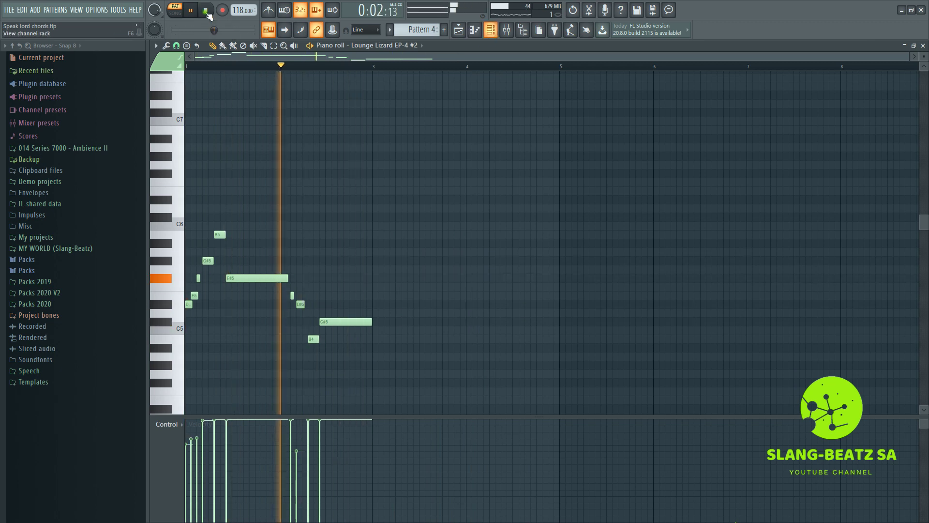
pyautogui.press('F6')
pyautogui.press('space')
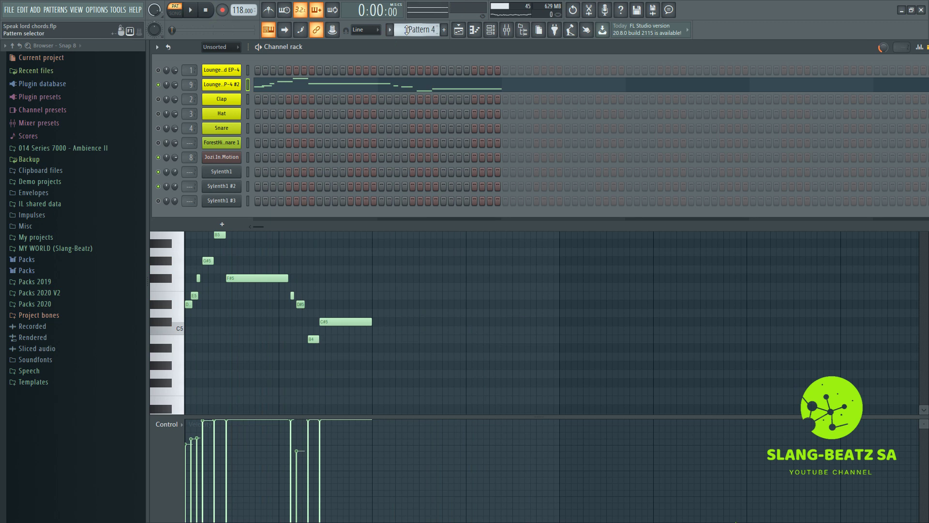
# Step: Switch to Pattern 5, enable the Sylenth1 #3 channel, and check its loaded preset
pyautogui.scroll(-1, 407, 30)
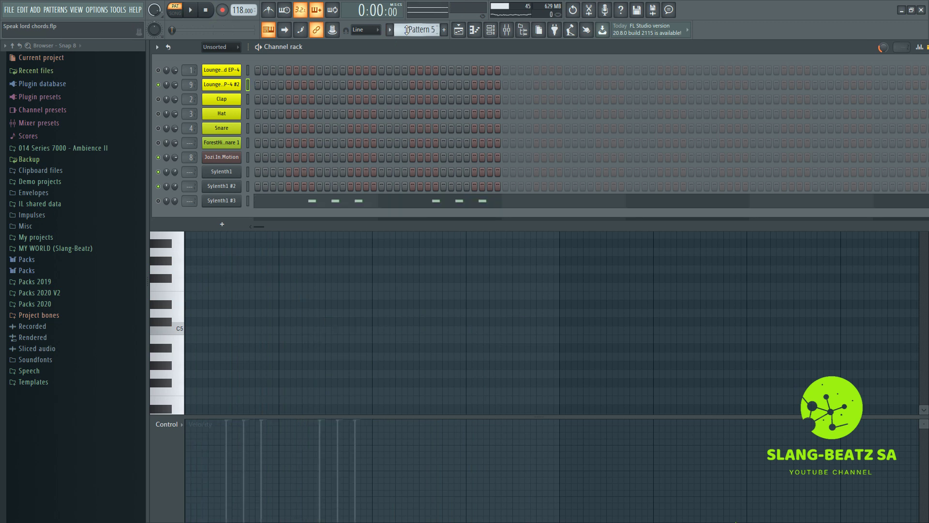
pyautogui.click(159, 201)
pyautogui.click(247, 201)
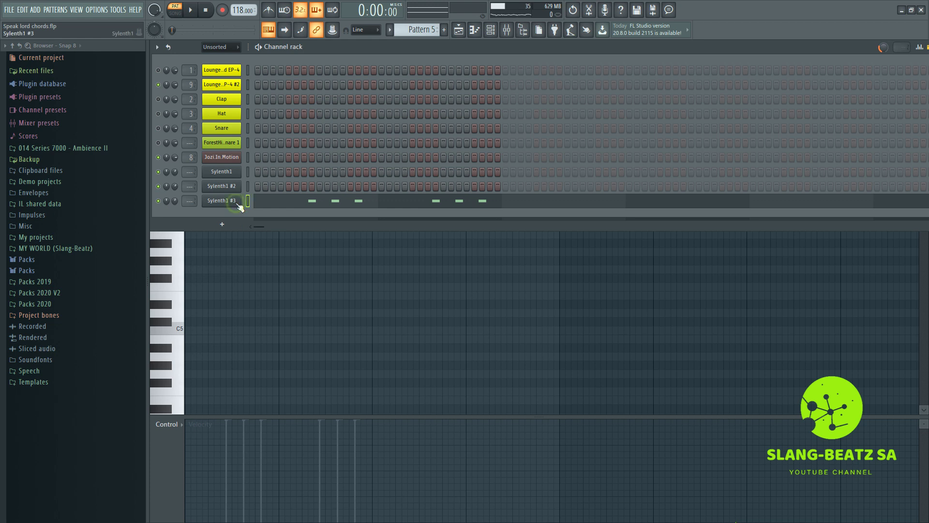
pyautogui.click(238, 202)
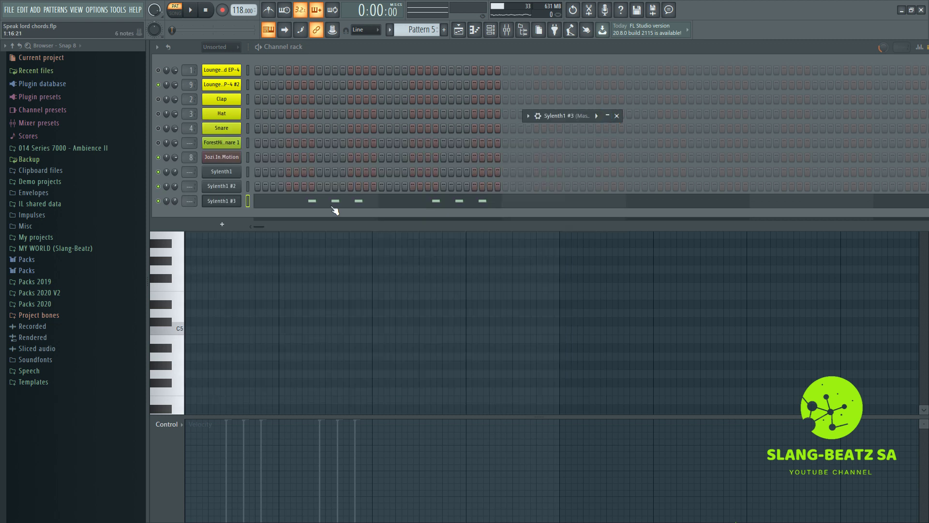
# Step: Play Pattern 5 while examining the Sylenth1 #3 notes in the piano roll, and stop playback back at the channel rack
pyautogui.click(332, 202)
pyautogui.scroll(1, 328, 203)
pyautogui.scroll(2, 329, 202)
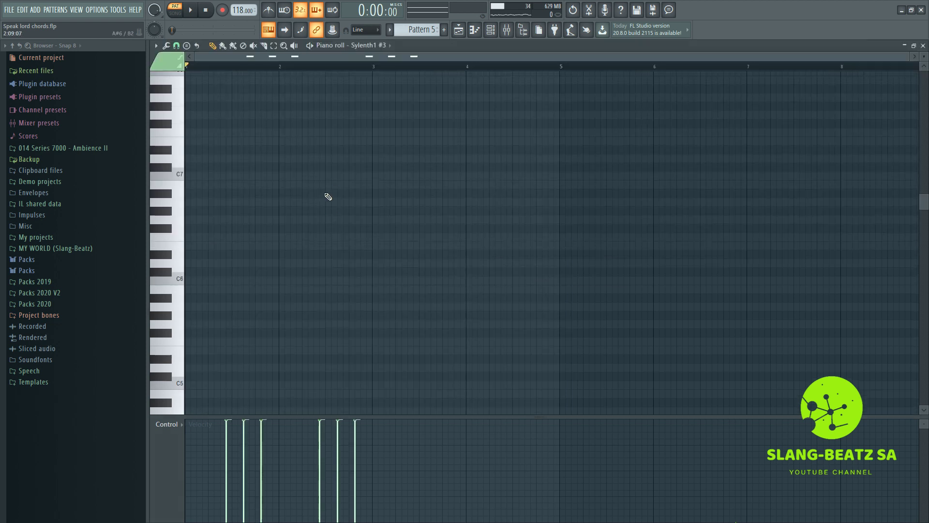
pyautogui.press('space')
pyautogui.scroll(-2, 340, 130)
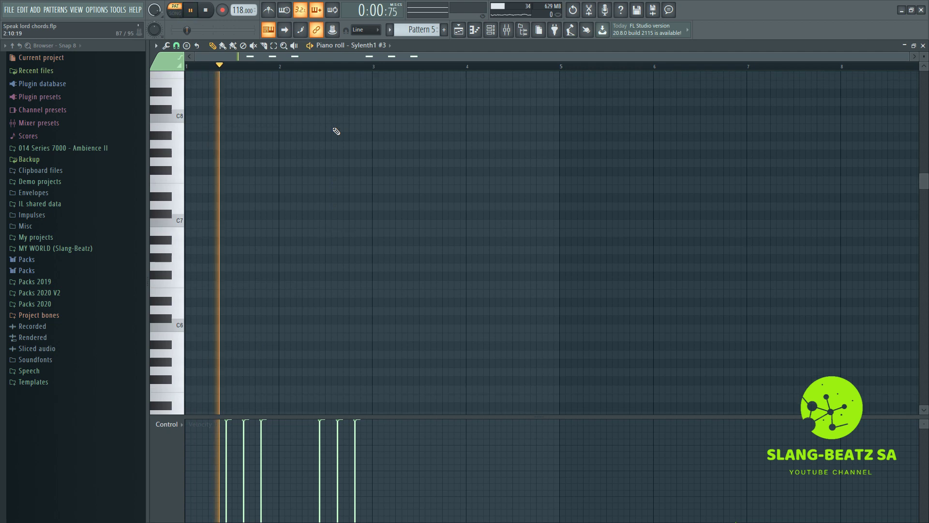
pyautogui.scroll(-8, 417, 143)
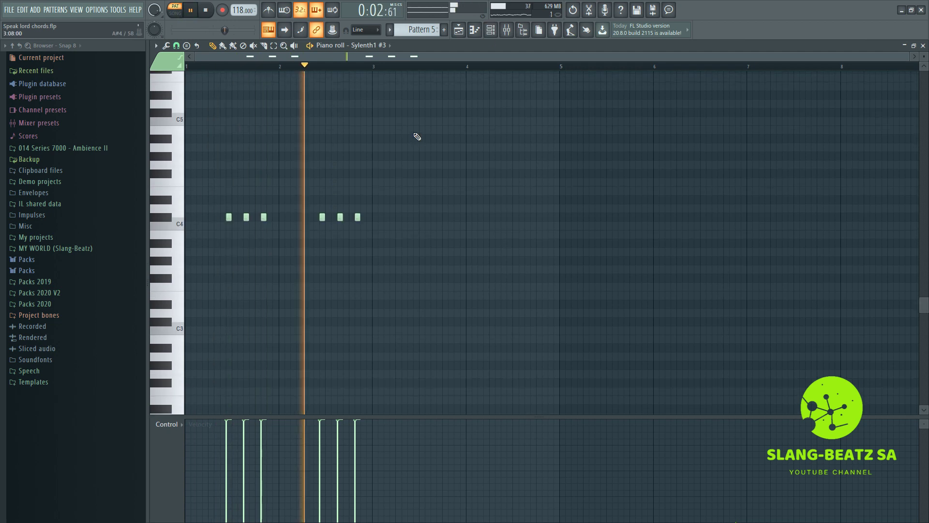
pyautogui.click(491, 31)
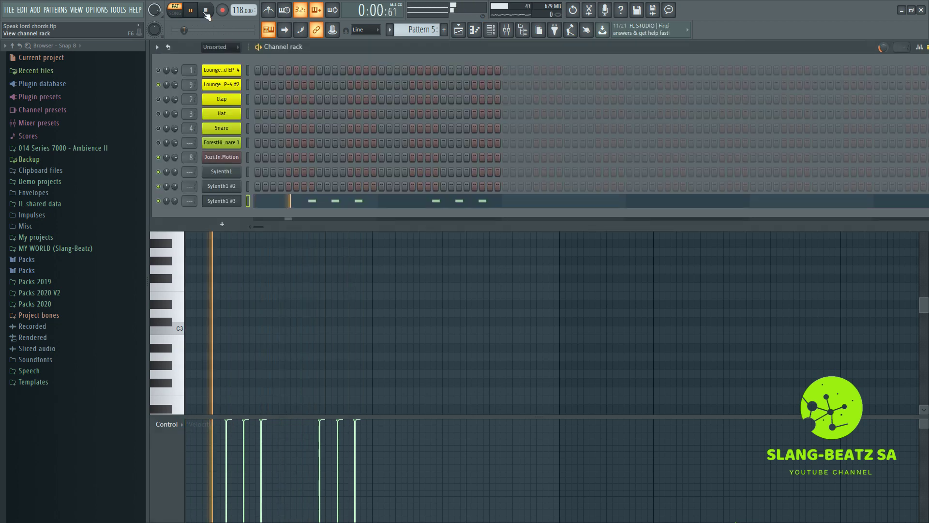
pyautogui.click(206, 10)
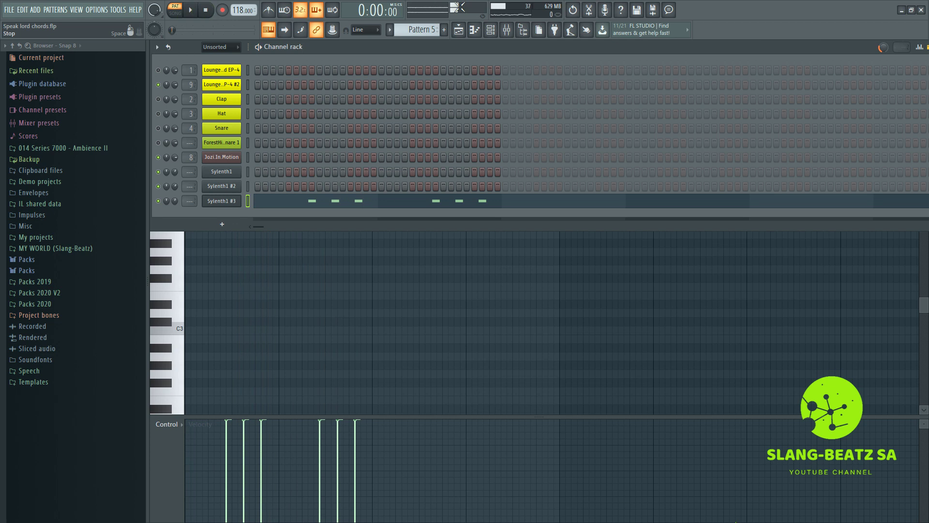
# Step: Return to Pattern 1 and open the playlist in song mode with the playhead just before the first Vox clip
pyautogui.scroll(-1, 420, 26)
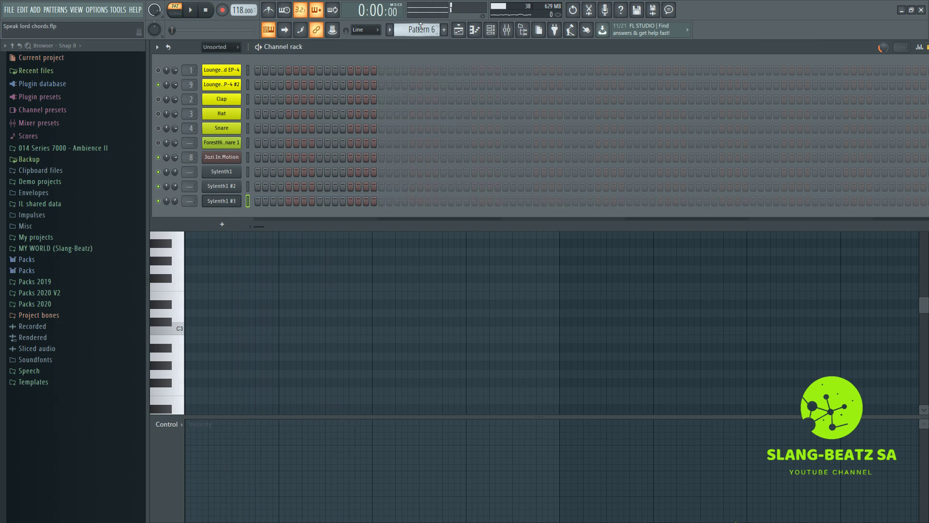
pyautogui.scroll(6, 420, 27)
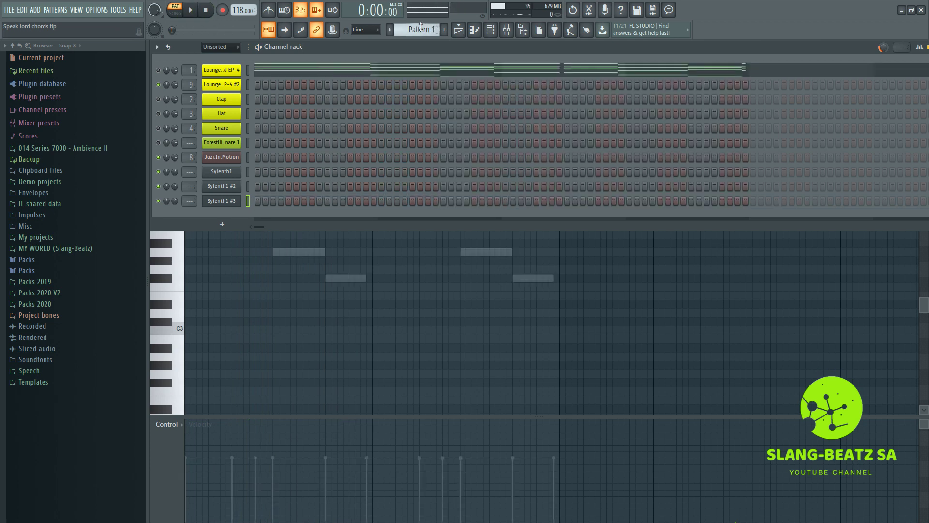
pyautogui.click(458, 32)
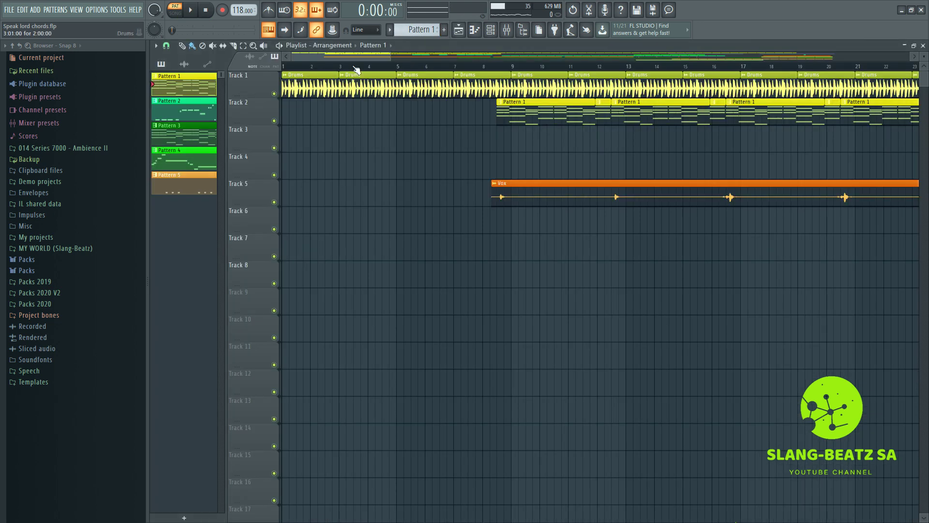
pyautogui.scroll(-2, 357, 68)
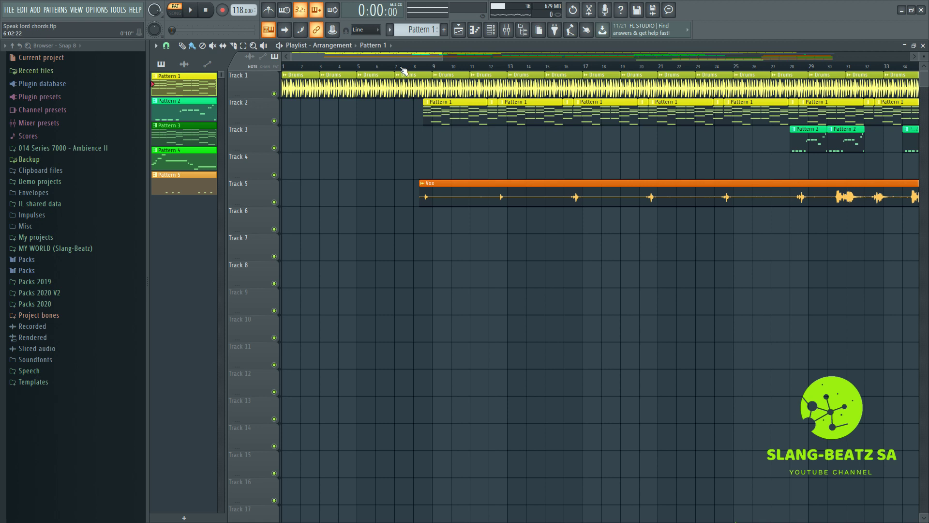
pyautogui.click(409, 70)
pyautogui.scroll(-1, 368, 170)
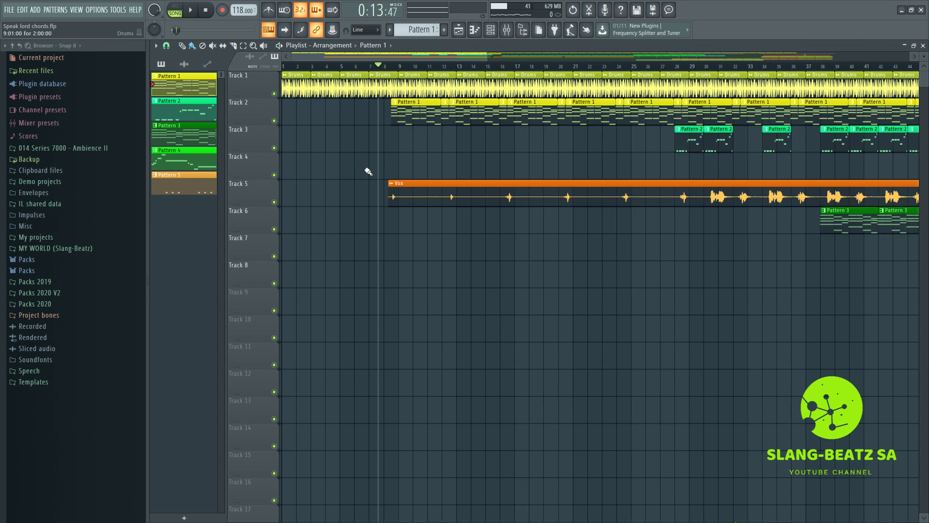
# Step: Solo Track 5 in the playlist, select the Vox clip, and inspect the effects on the Vox mixer track
pyautogui.keyDown('ctrl'); pyautogui.click(274, 202); pyautogui.keyUp('ctrl')
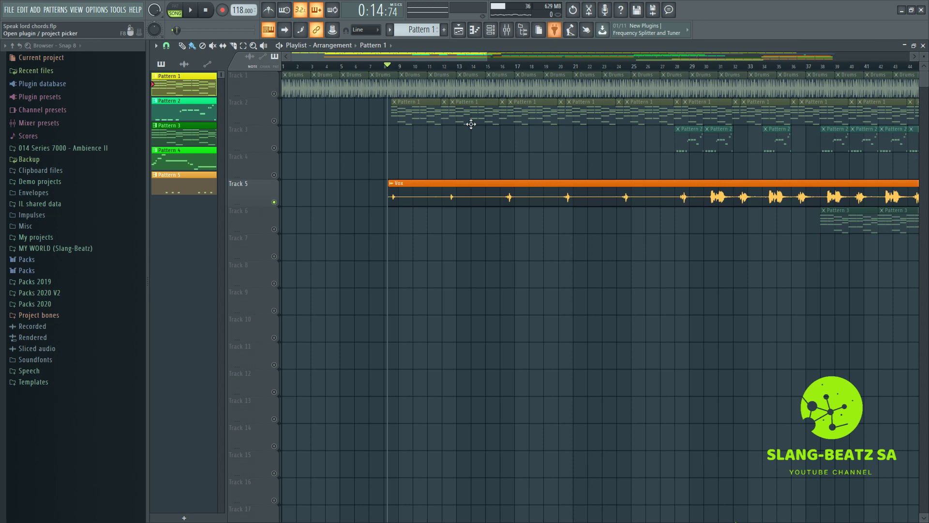
pyautogui.click(444, 186)
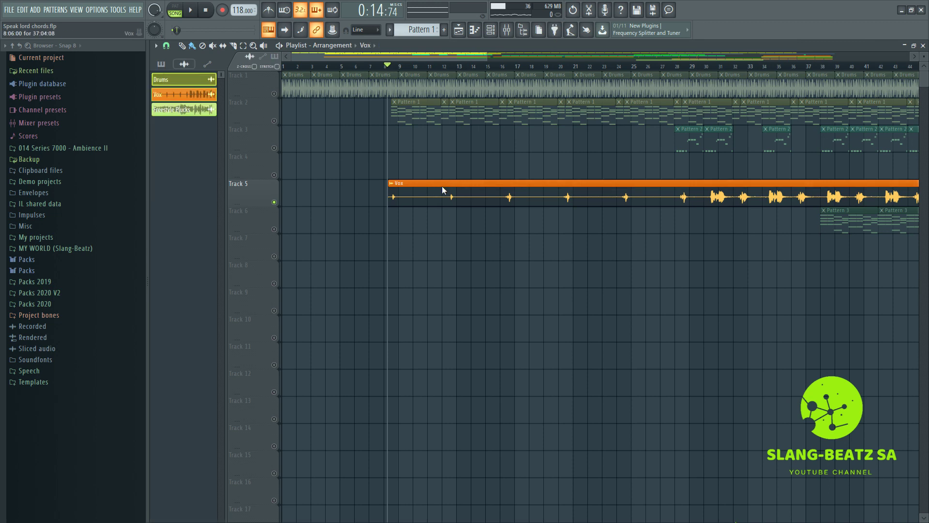
pyautogui.doubleClick(442, 188)
pyautogui.click(499, 165)
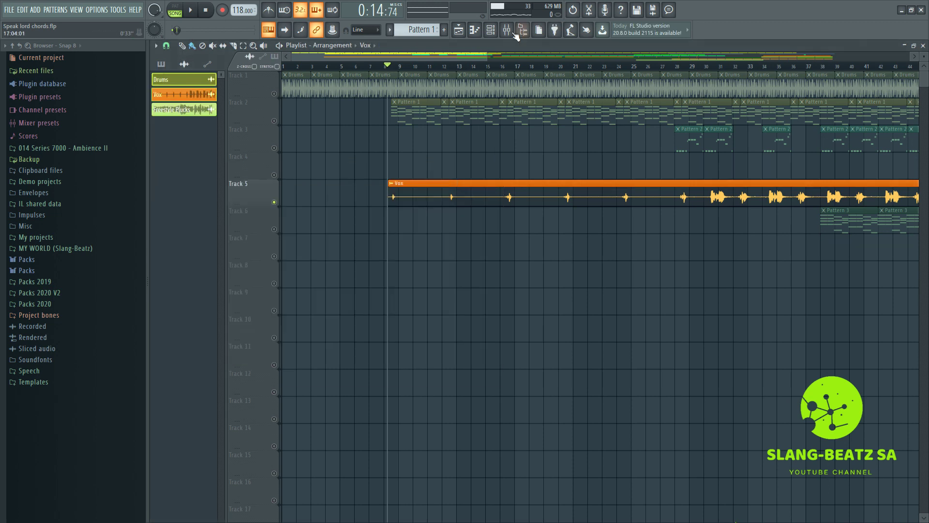
pyautogui.press('F9')
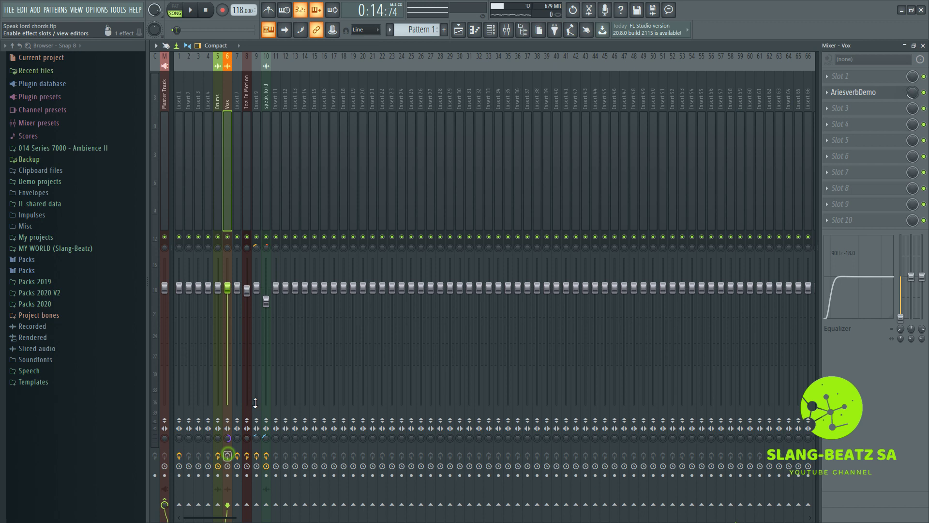
# Step: Play the soloed Vox track in the playlist, skip ahead to around bar 23, and stop playback
pyautogui.click(190, 11)
pyautogui.press('F9')
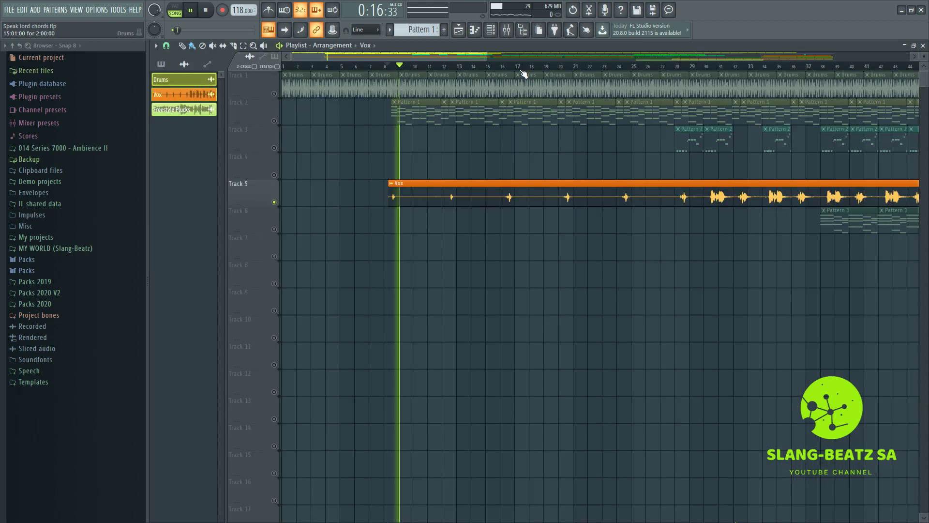
pyautogui.scroll(-2, 522, 73)
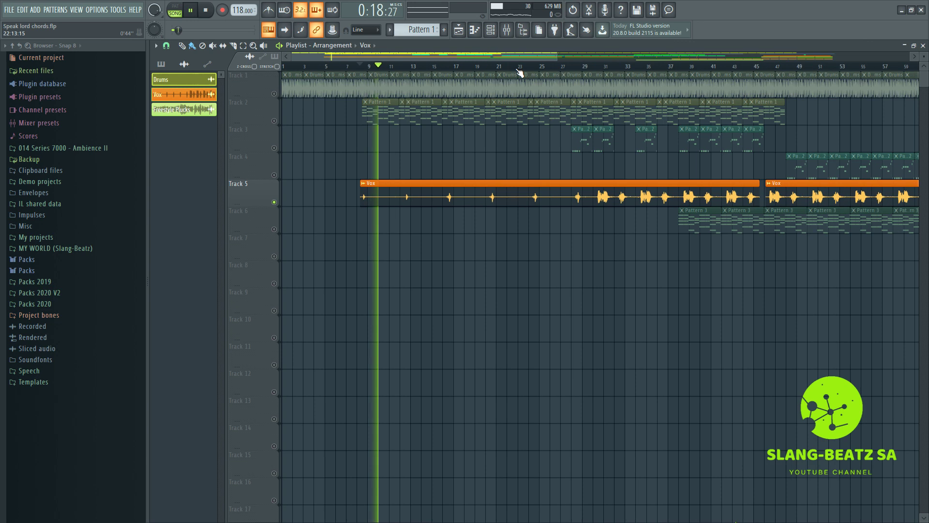
pyautogui.click(513, 66)
pyautogui.click(207, 10)
# Step: Enable the Vox and Drums audio channels in the channel rack and return to the playlist
pyautogui.press('F6')
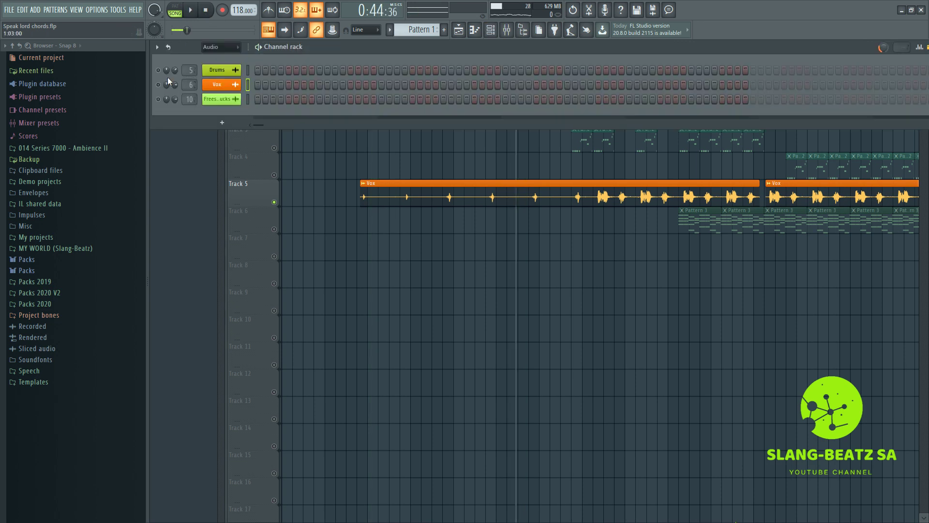
pyautogui.click(158, 85)
pyautogui.click(159, 70)
pyautogui.press('F6')
# Step: Play the Vox track from about bar 27, watch its signal and effects in the mixer, and stop playback back in the playlist
pyautogui.click(563, 67)
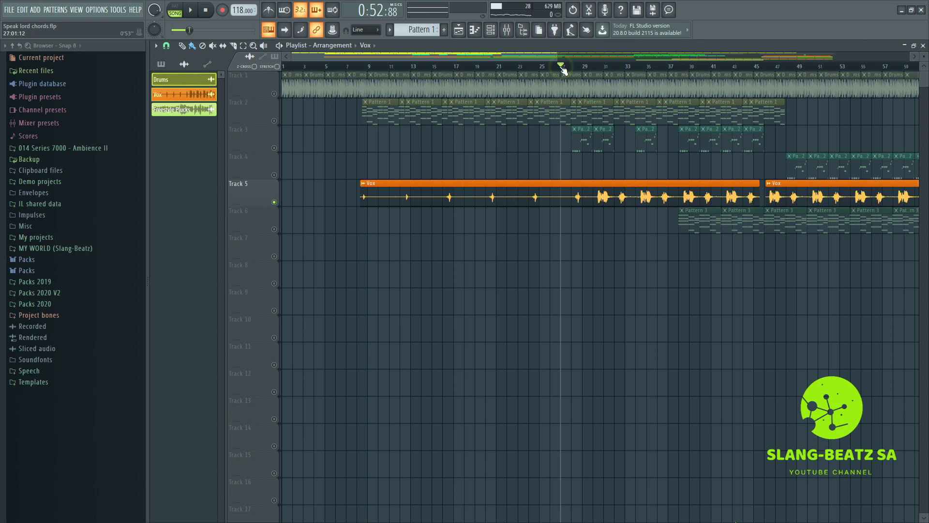
pyautogui.scroll(-3, 560, 69)
pyautogui.click(193, 13)
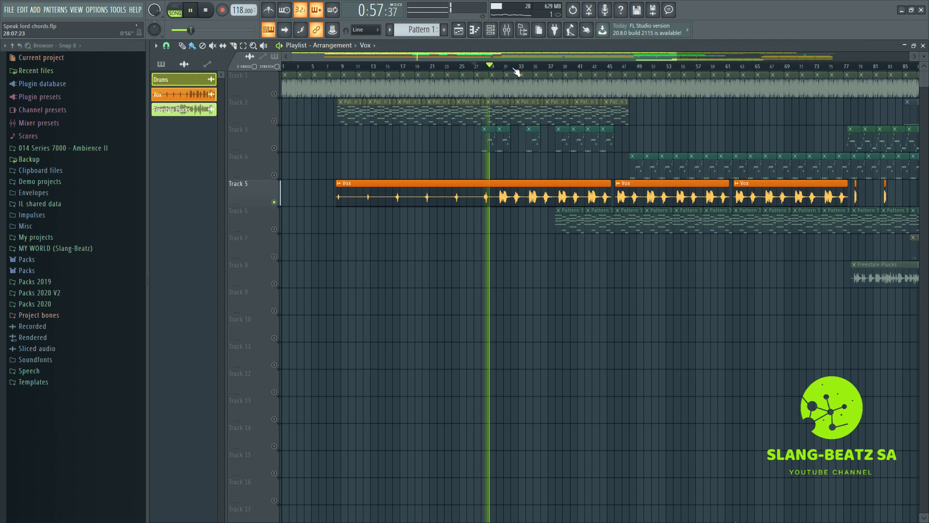
pyautogui.click(509, 31)
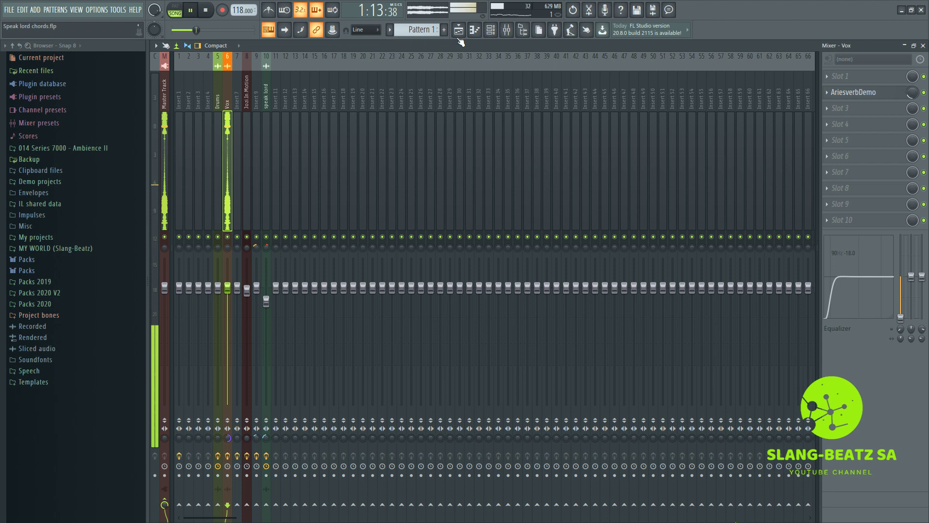
pyautogui.press('F5')
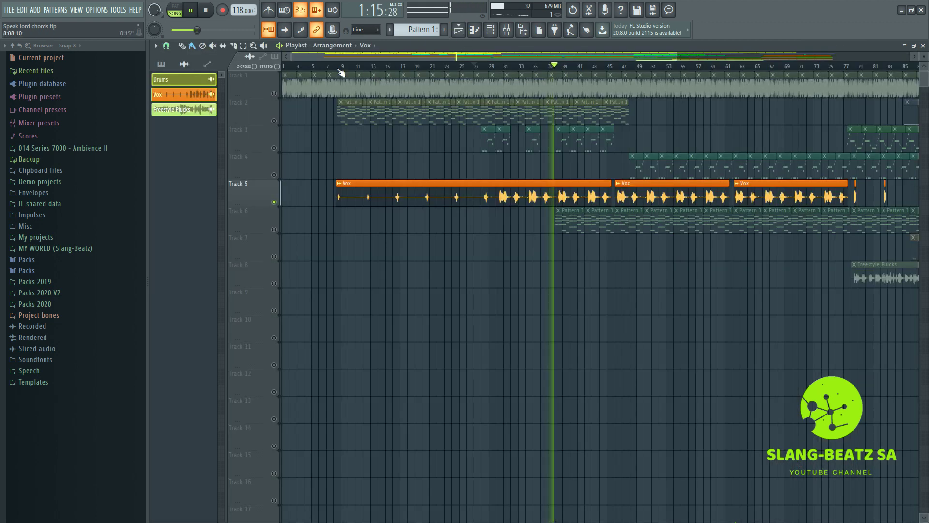
pyautogui.click(253, 45)
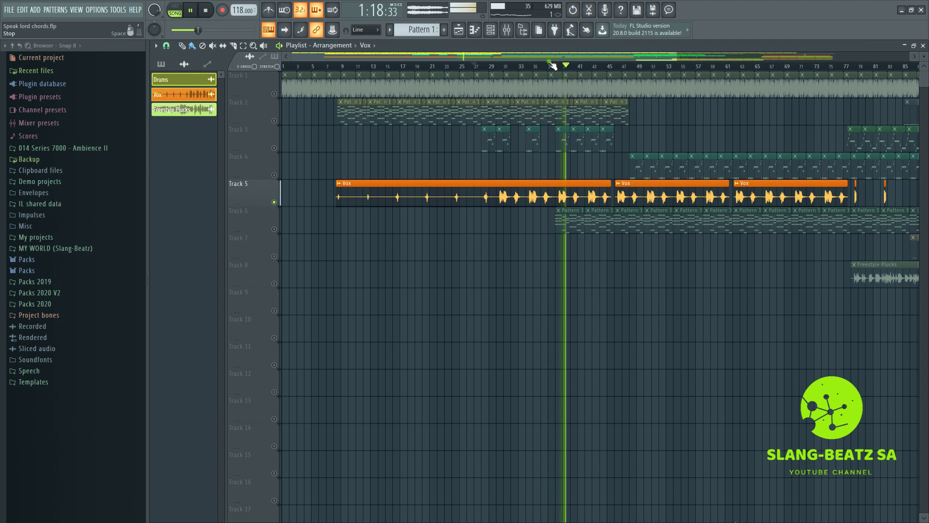
pyautogui.press('space')
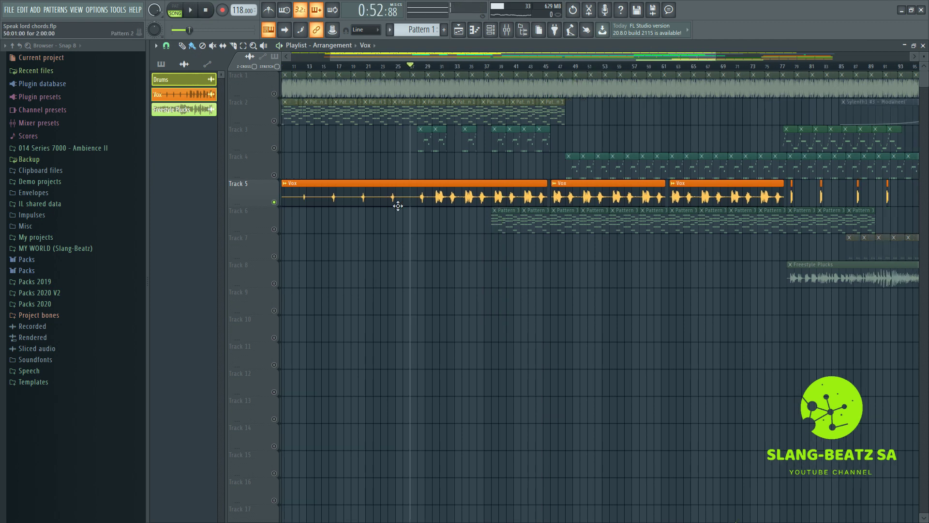
# Step: Enable Tracks 7 and 8 alongside Track 5, and place the playhead just before bar 77, ahead of the Freestyle Plucks clip
pyautogui.click(274, 257)
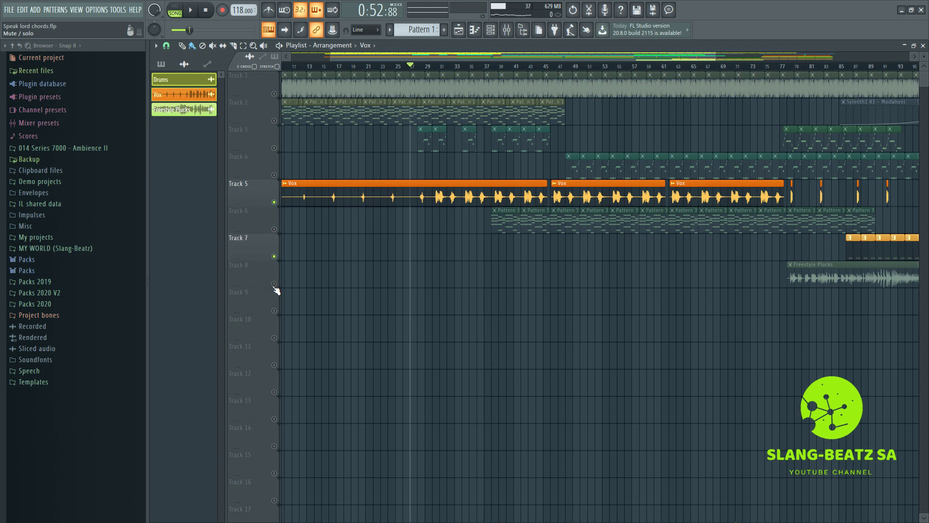
pyautogui.scroll(-4, 721, 73)
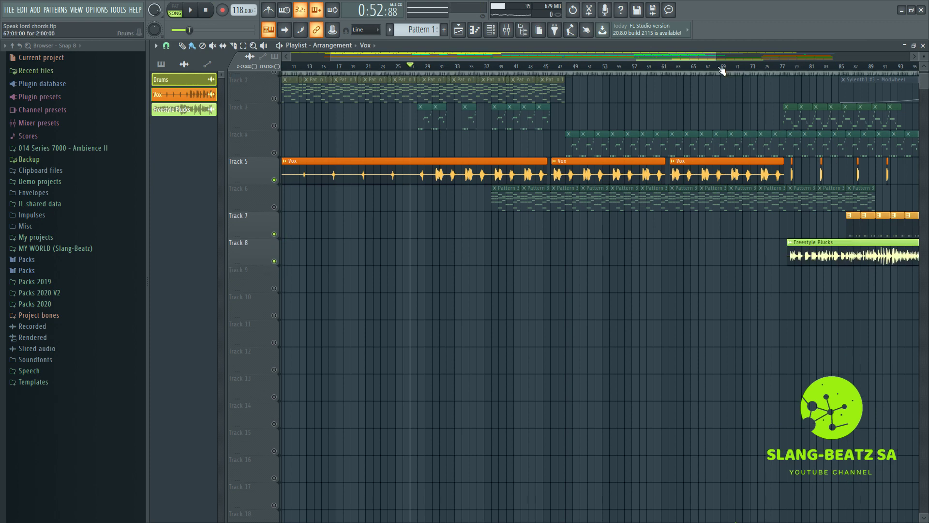
pyautogui.scroll(-3, 681, 67)
pyautogui.scroll(4, 660, 72)
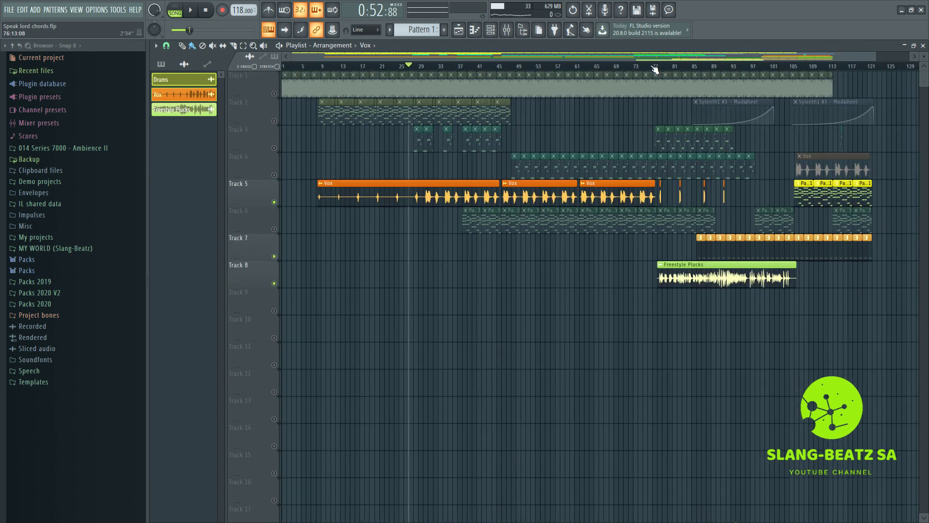
pyautogui.scroll(3, 657, 60)
pyautogui.moveTo(650, 67); pyautogui.dragTo(629, 69)
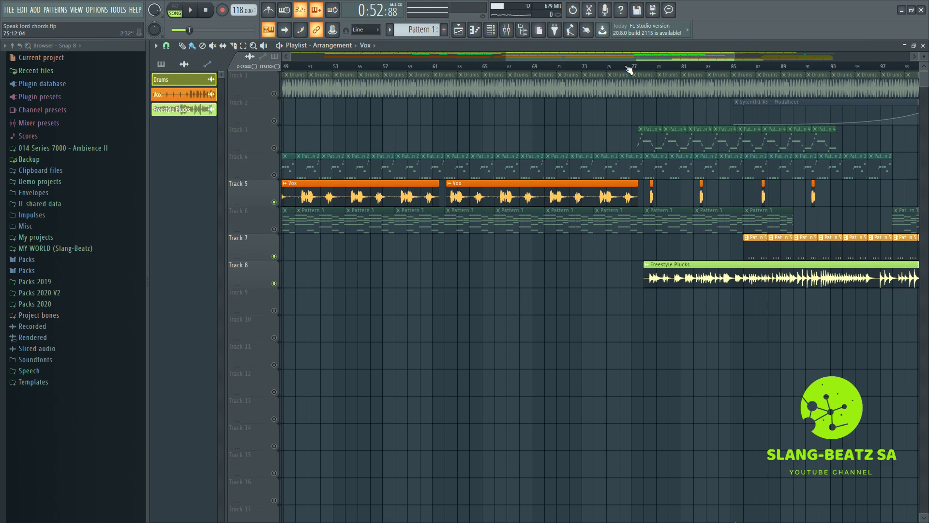
pyautogui.click(632, 70)
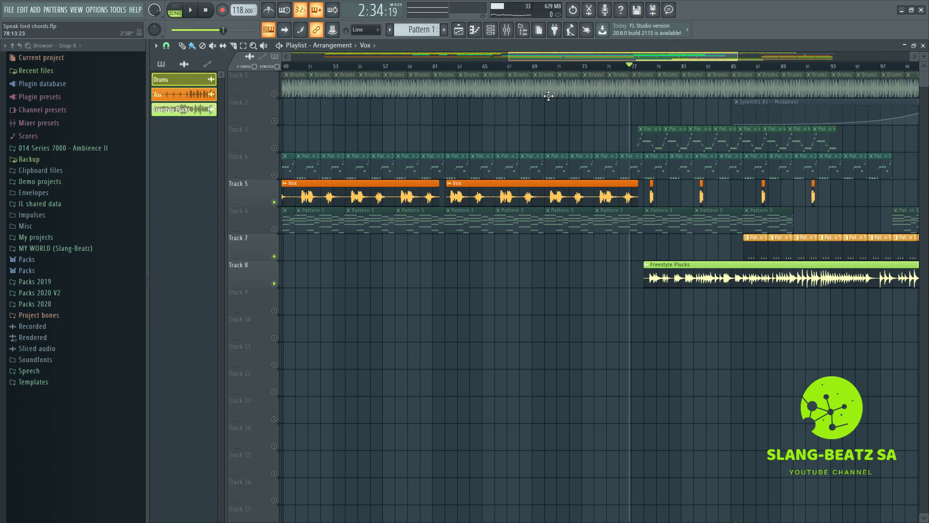
pyautogui.hscroll(3, 547, 95)
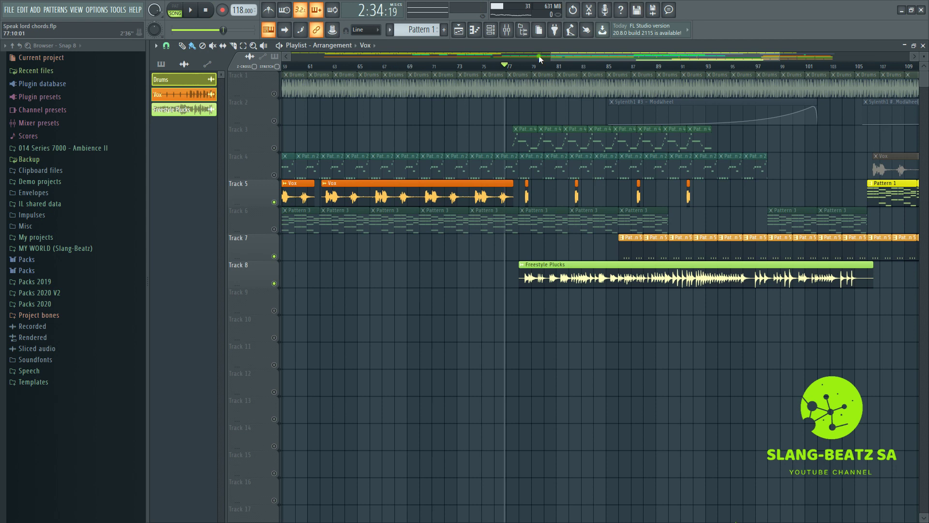
# Step: Mute Tracks 7 and 5 so only the Freestyle Plucks track remains, place the playhead just before bar 77, and start playback
pyautogui.moveTo(539, 58); pyautogui.dragTo(556, 59)
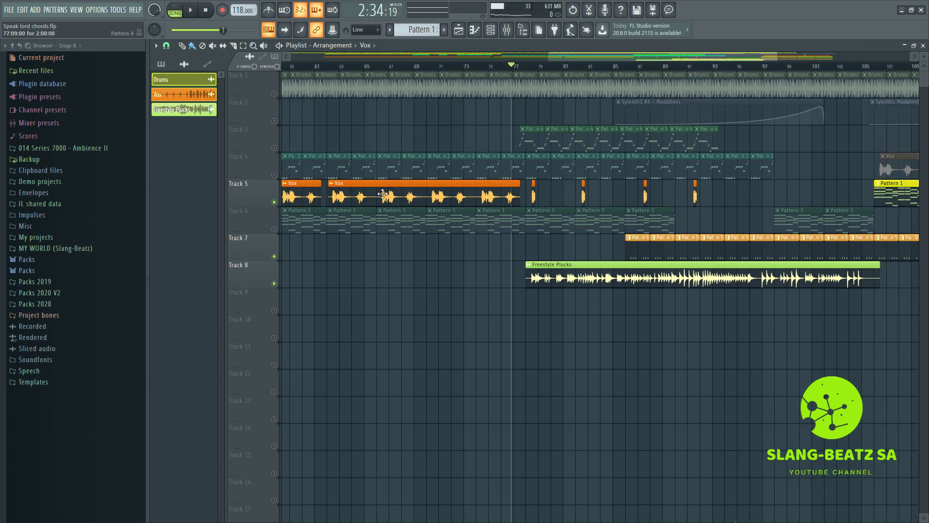
pyautogui.click(274, 256)
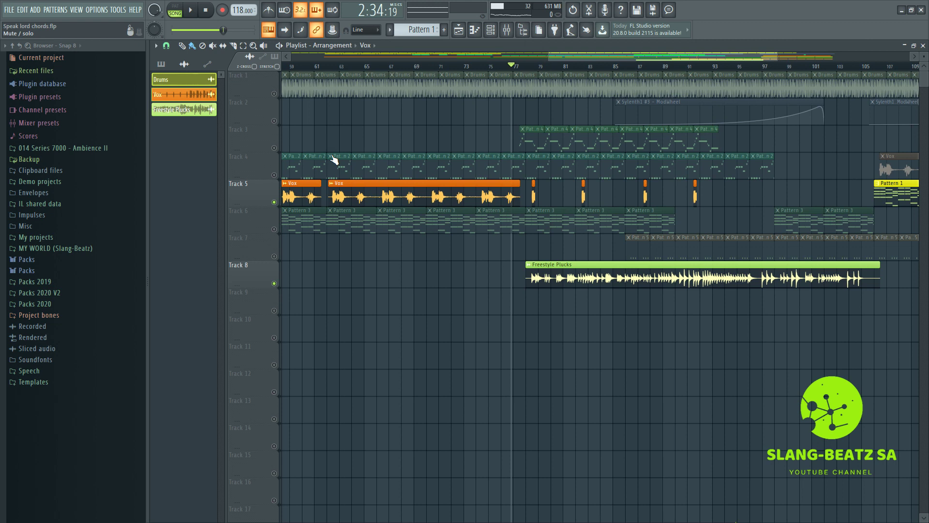
pyautogui.click(274, 201)
pyautogui.click(505, 66)
pyautogui.click(200, 12)
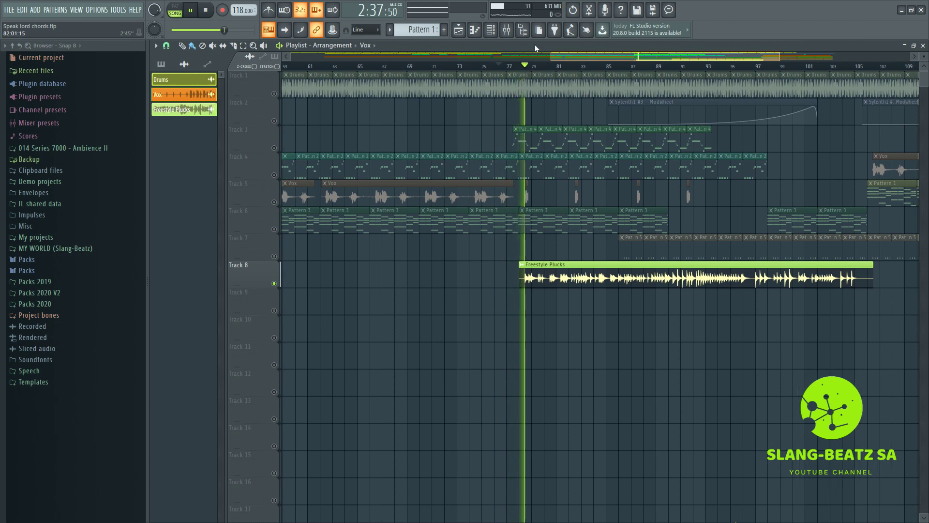
# Step: Inspect the speak lord insert's signal and effects in the mixer during playback, and return to the playlist
pyautogui.click(513, 39)
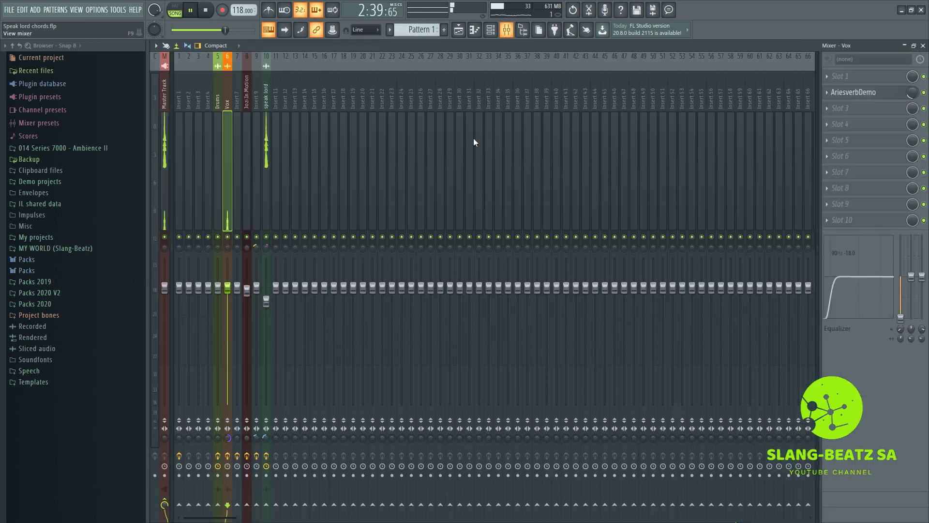
pyautogui.click(268, 172)
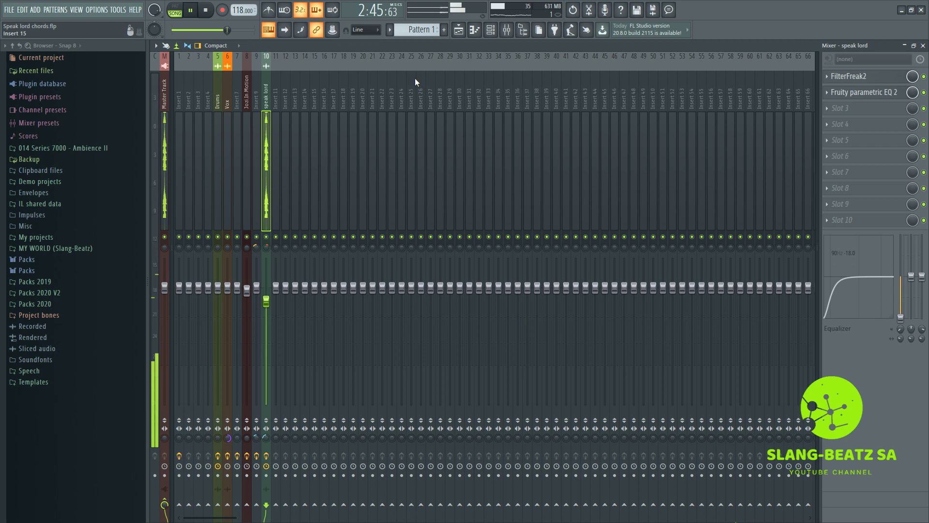
pyautogui.click(457, 36)
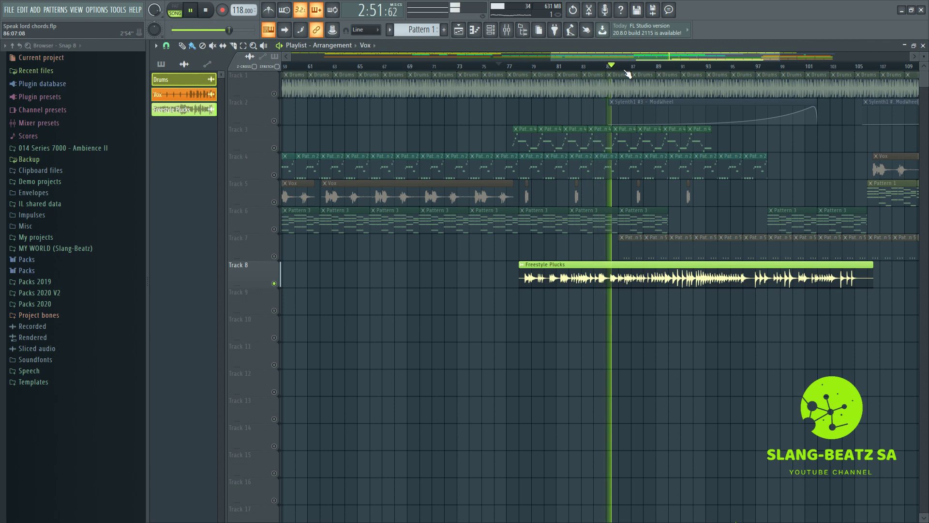
# Step: Enable Tracks 7 and 2 alongside the Freestyle Plucks track while the song plays, and stop playback
pyautogui.scroll(-1, 627, 74)
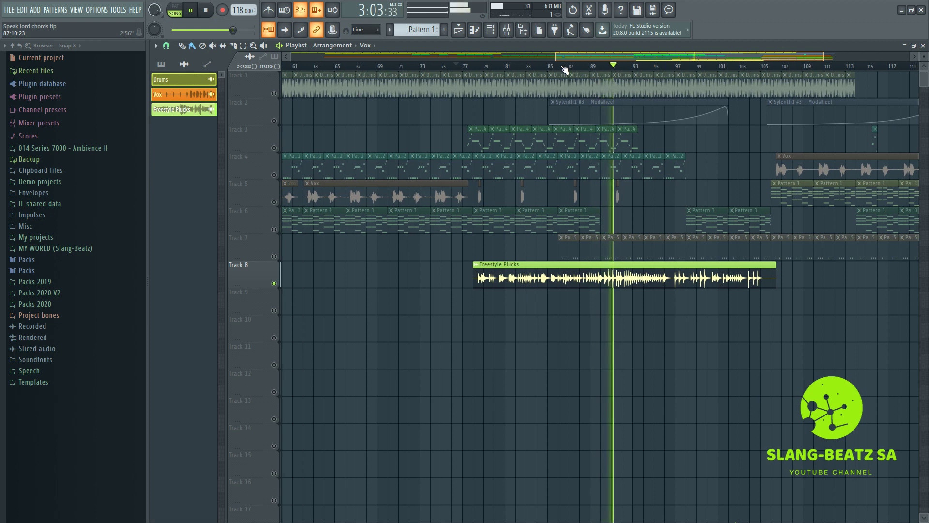
pyautogui.click(274, 256)
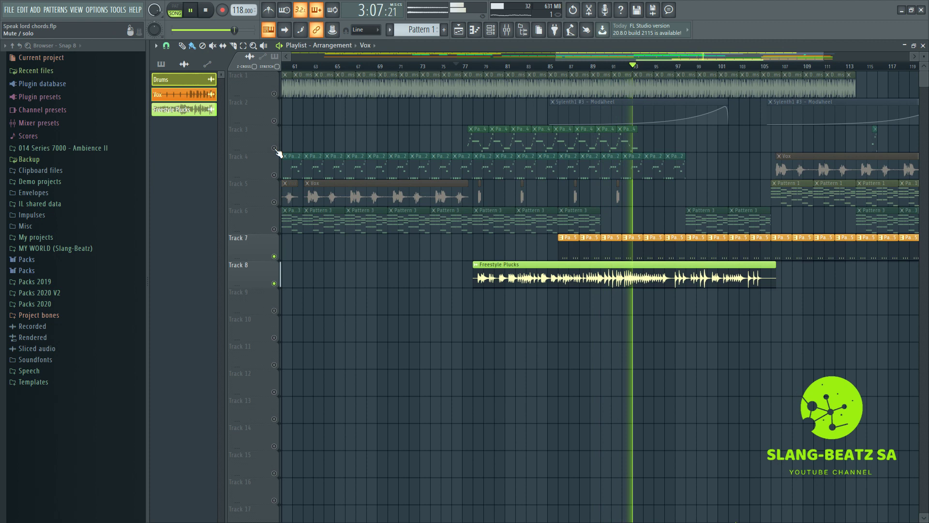
pyautogui.click(274, 121)
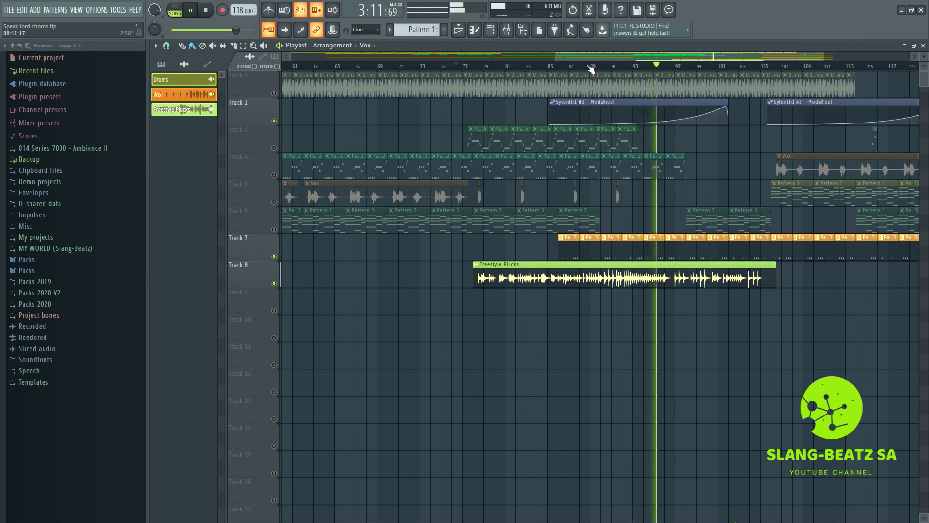
pyautogui.scroll(-2, 599, 60)
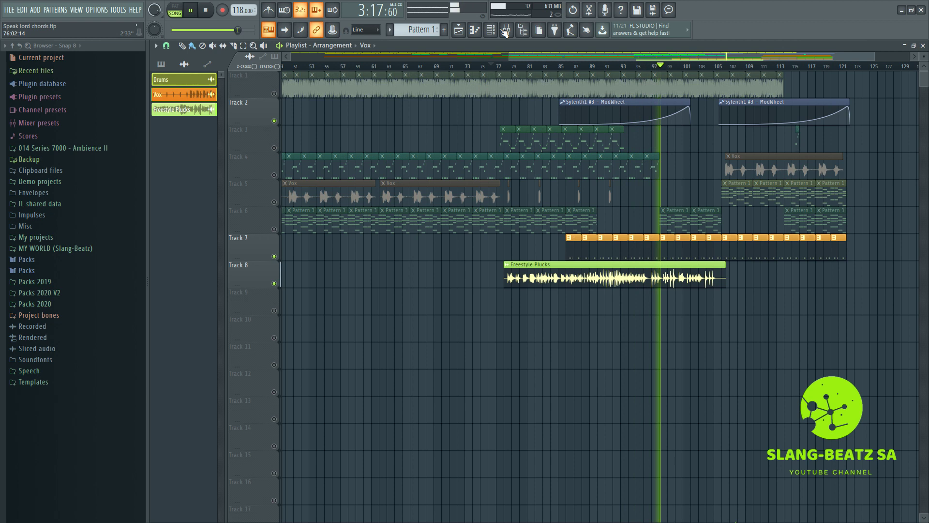
pyautogui.click(211, 13)
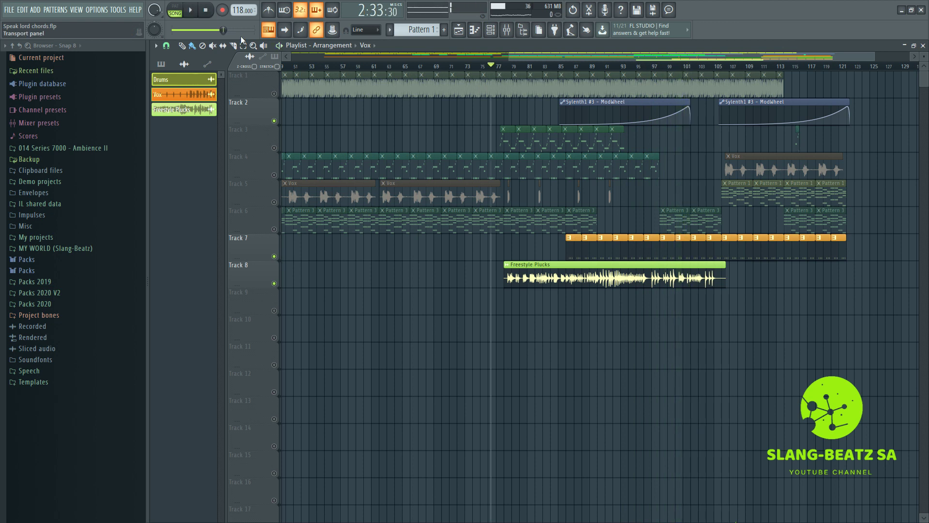
# Step: Enable all playlist tracks across the full arrangement
pyautogui.scroll(-2, 351, 65)
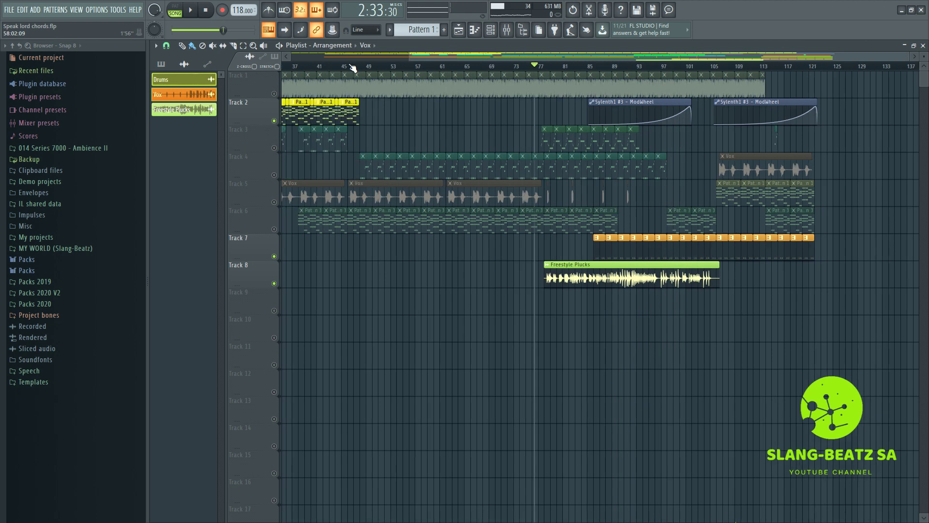
pyautogui.scroll(-2, 352, 67)
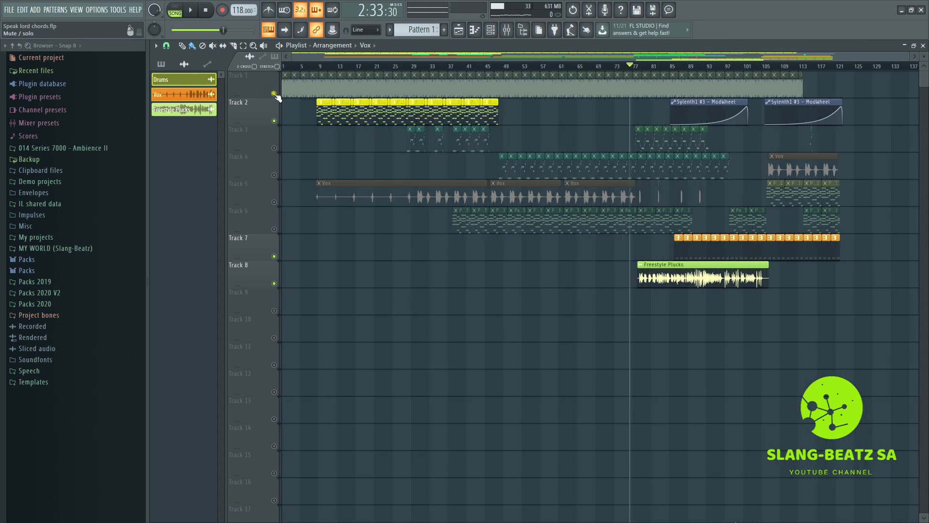
pyautogui.click(274, 93)
# Step: Solo the Drums channel in the channel rack's audio group, and enable all audio channels again
pyautogui.click(512, 32)
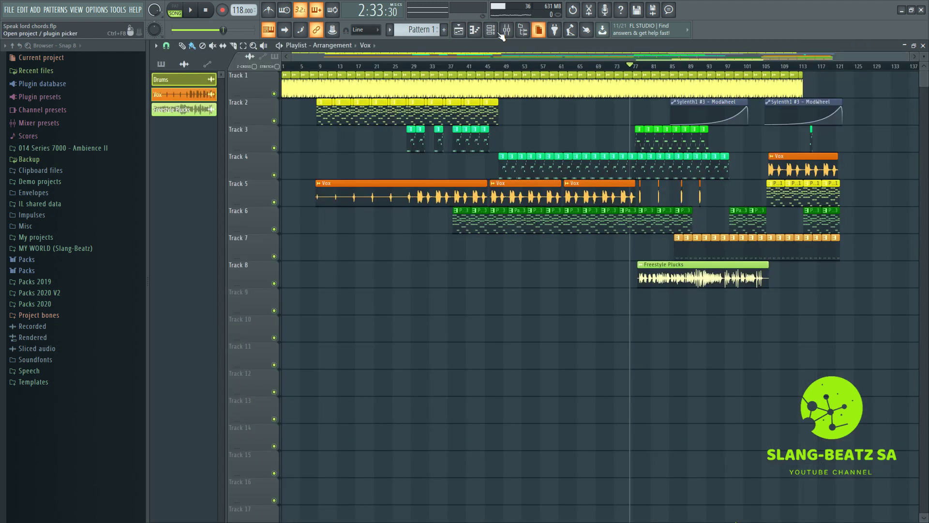
pyautogui.click(490, 30)
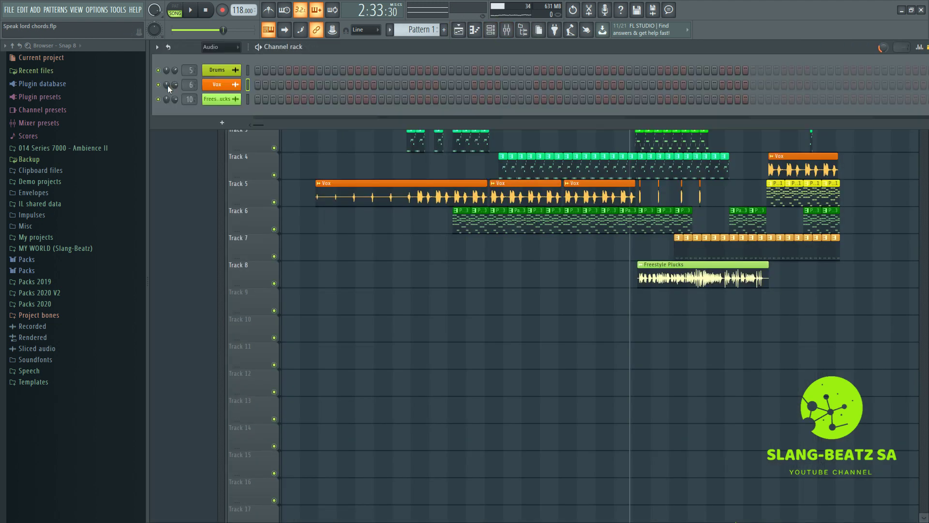
pyautogui.rightClick(159, 70)
pyautogui.click(167, 74)
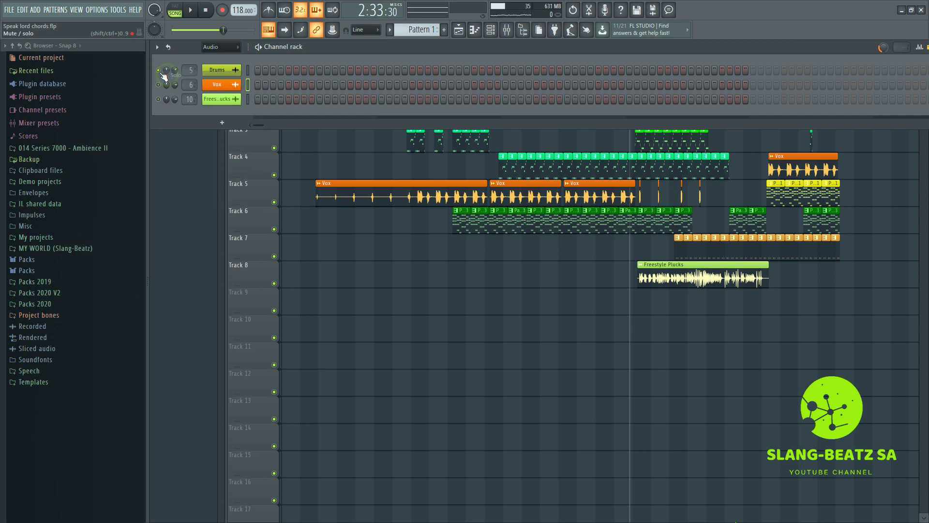
pyautogui.rightClick(159, 71)
pyautogui.click(167, 76)
# Step: Set the channel rack to display all channels, return to the playlist, and reset the playhead to the song's start
pyautogui.click(219, 48)
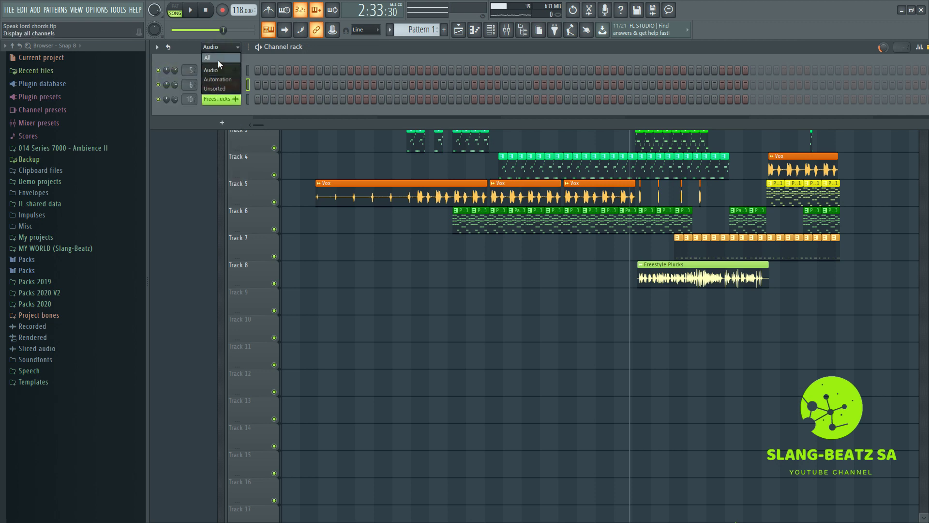
pyautogui.click(218, 60)
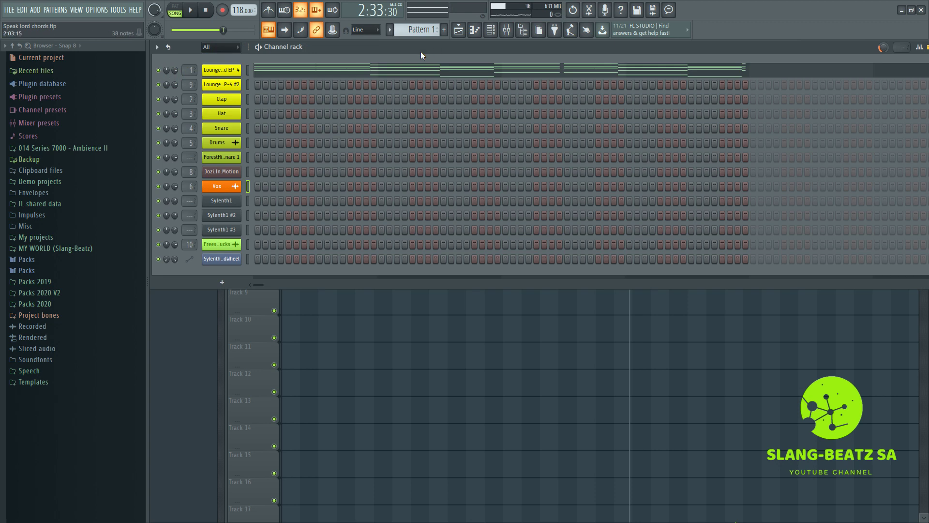
pyautogui.click(458, 29)
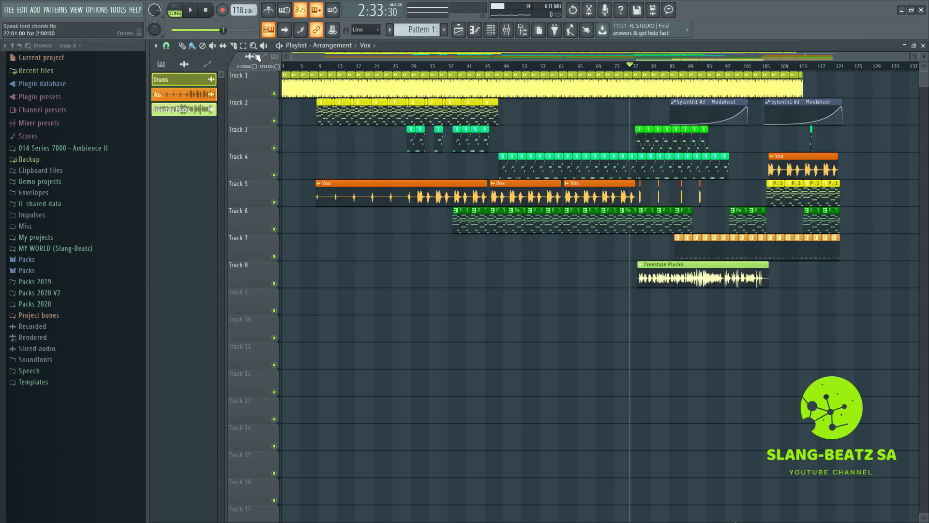
pyautogui.click(206, 10)
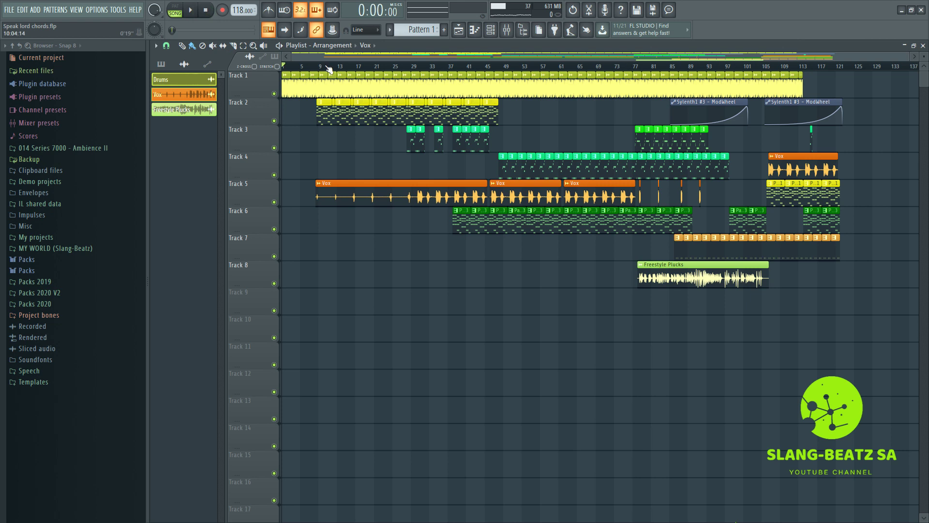